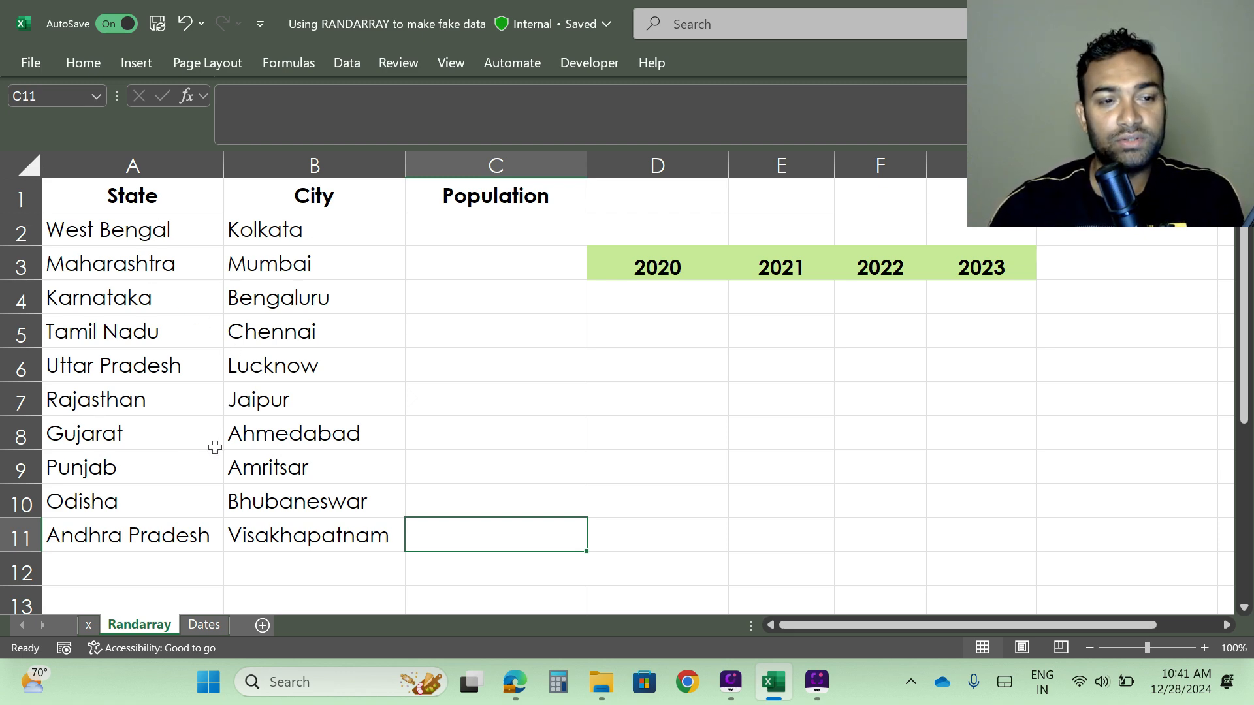
Start a RANDARRAY formula in cell C2 under Population, with 10 rows and 1 column.
left_click(114, 225)
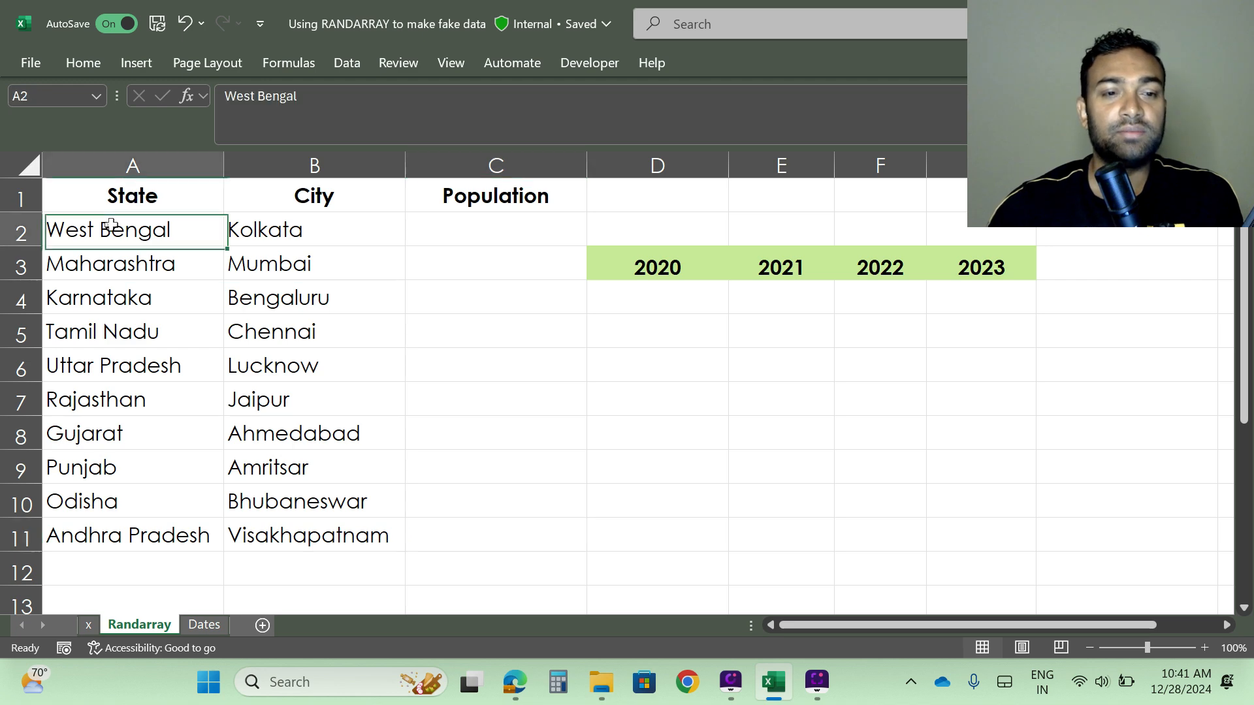
left_click(282, 232)
left_click(495, 232)
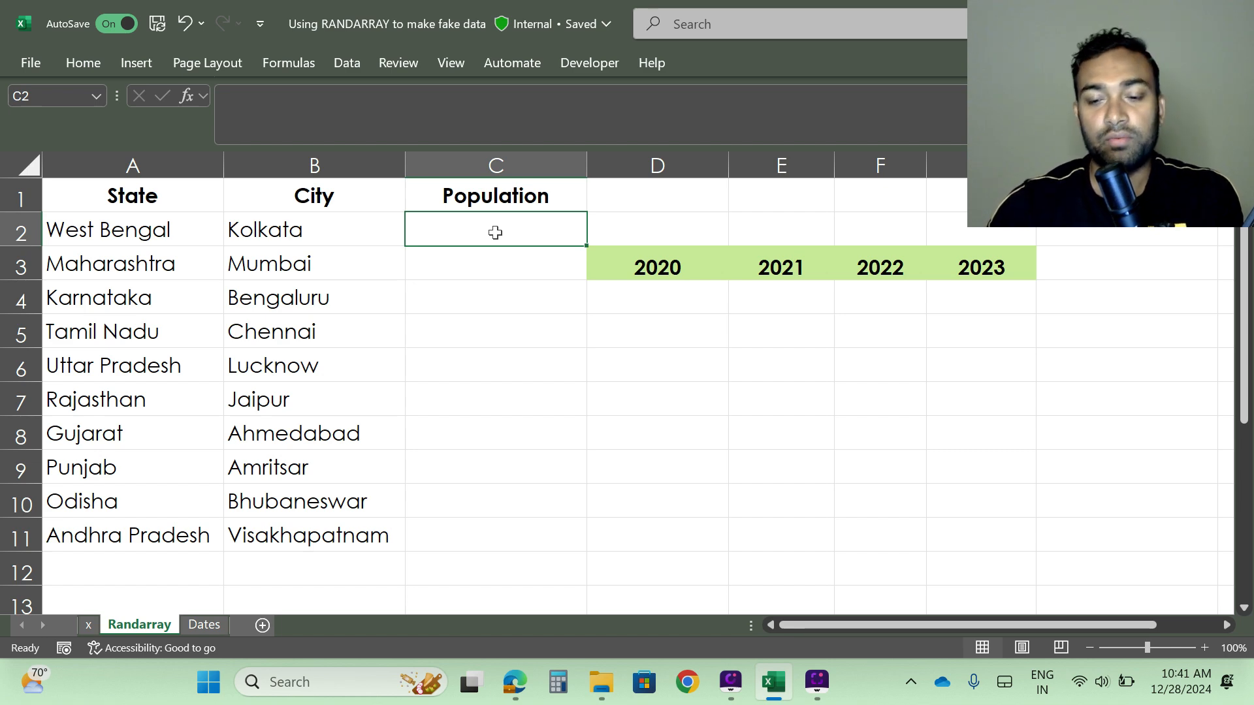
double_click(495, 233)
type("=ra")
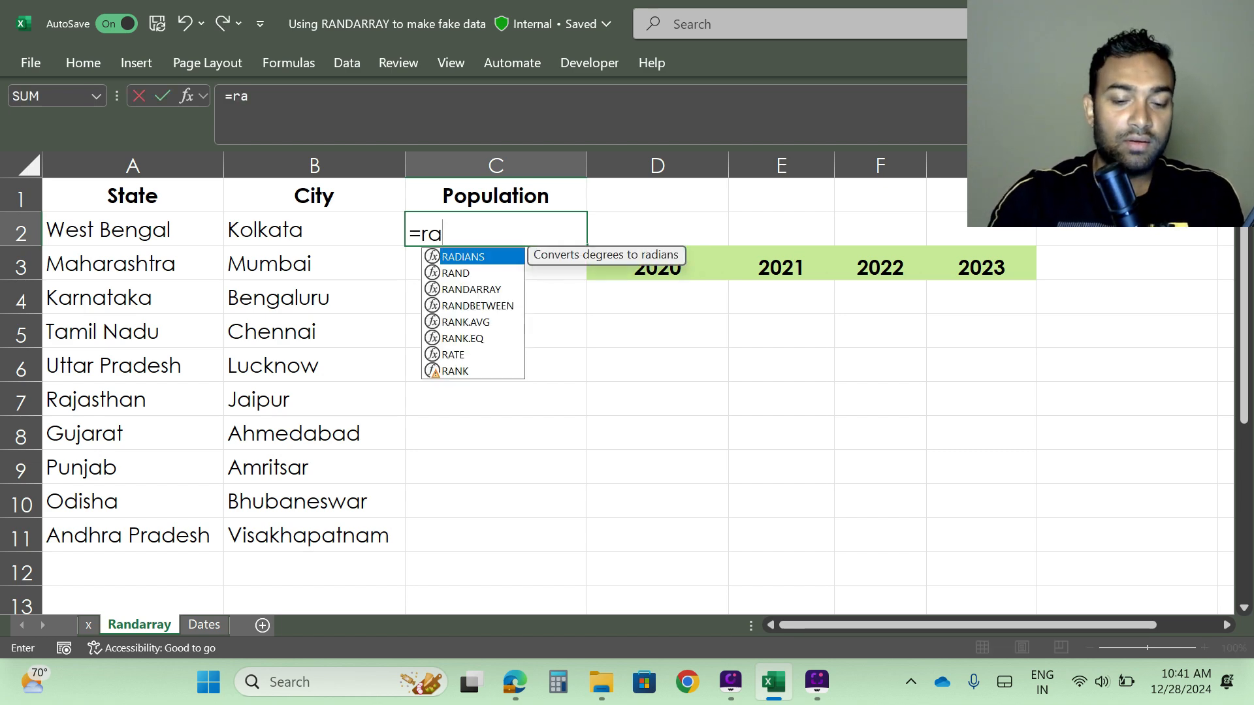
type("nd")
key("Down")
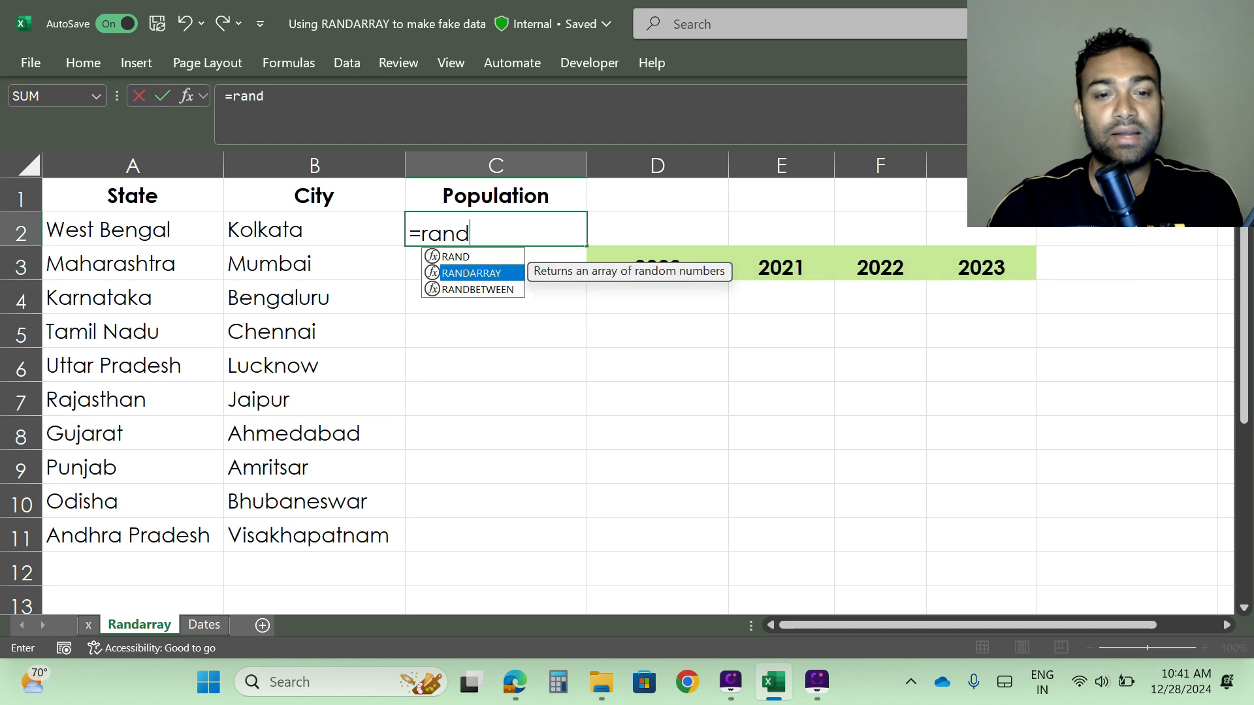
key("Tab")
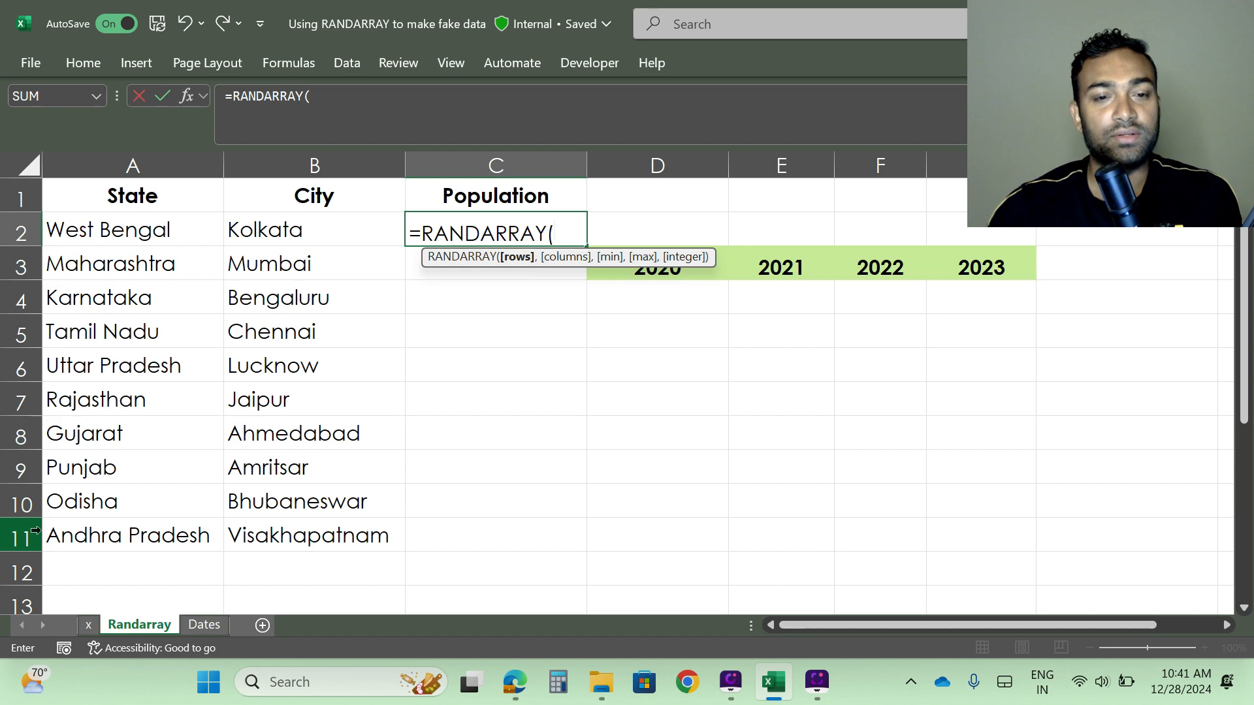
type("10")
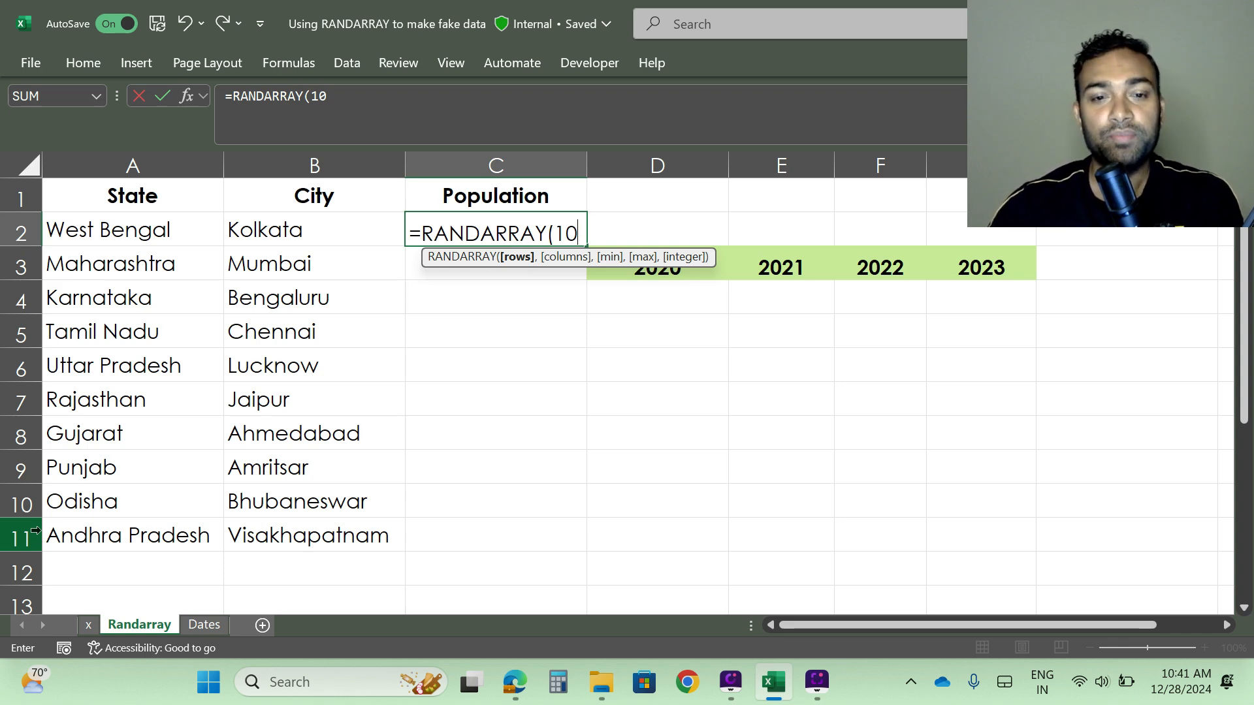
type(",")
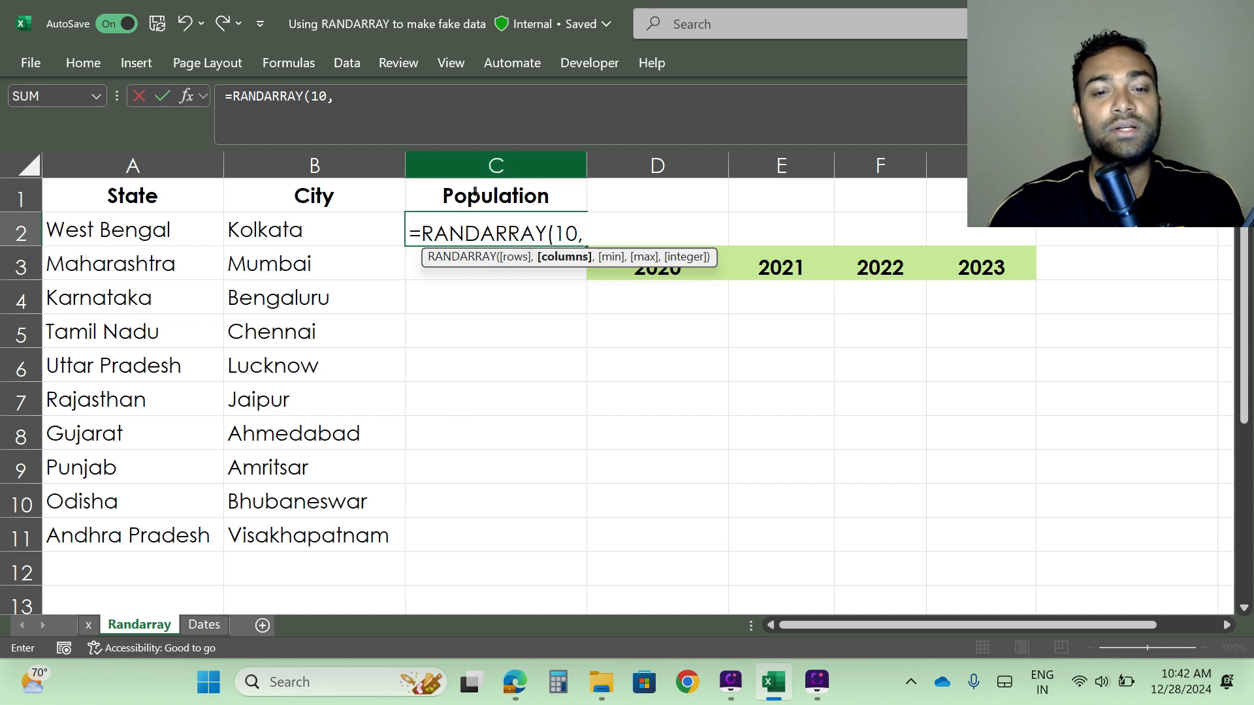
type("1,")
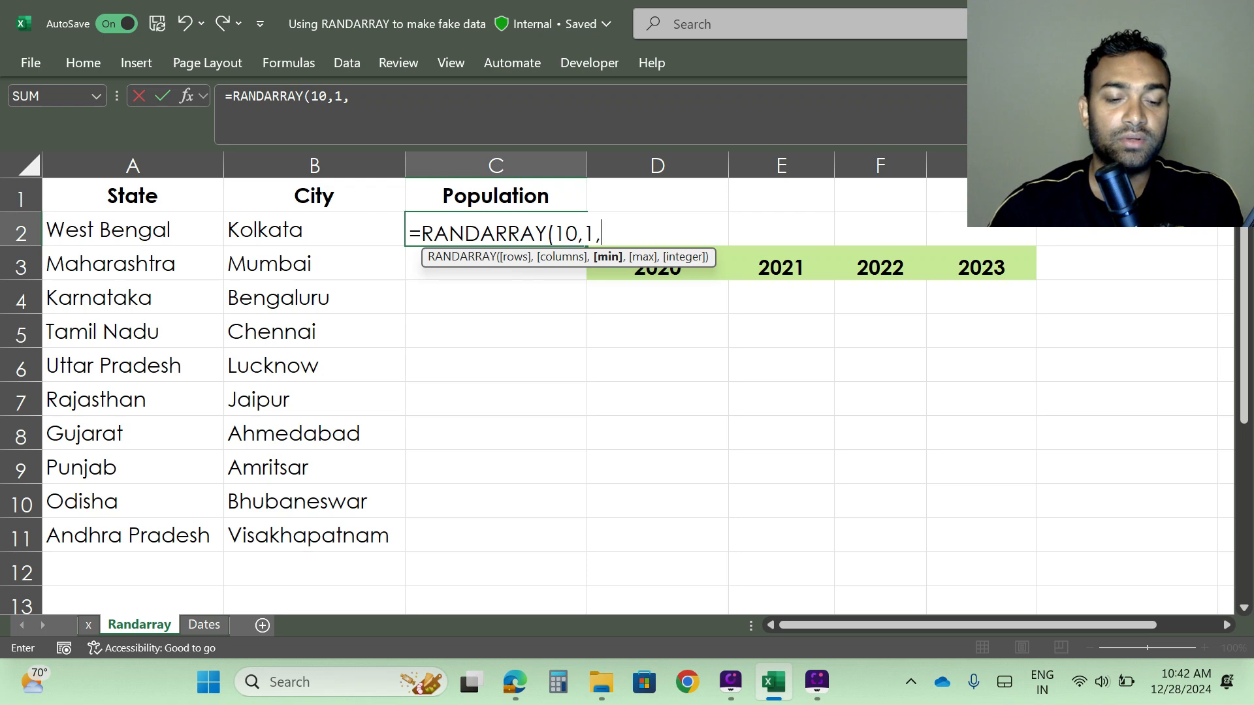
Complete the RANDARRAY formula in C2 with minimum 1000000, maximum 10000000 and TRUE for integers.
type("1000000")
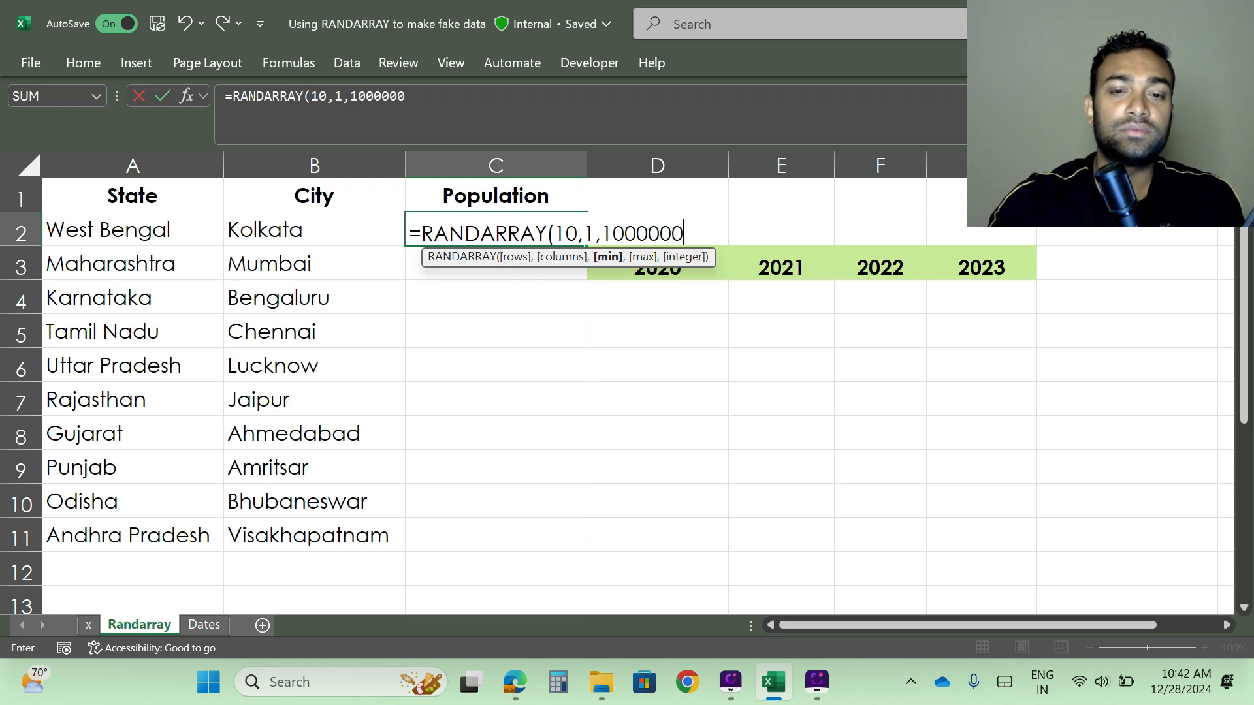
type(",")
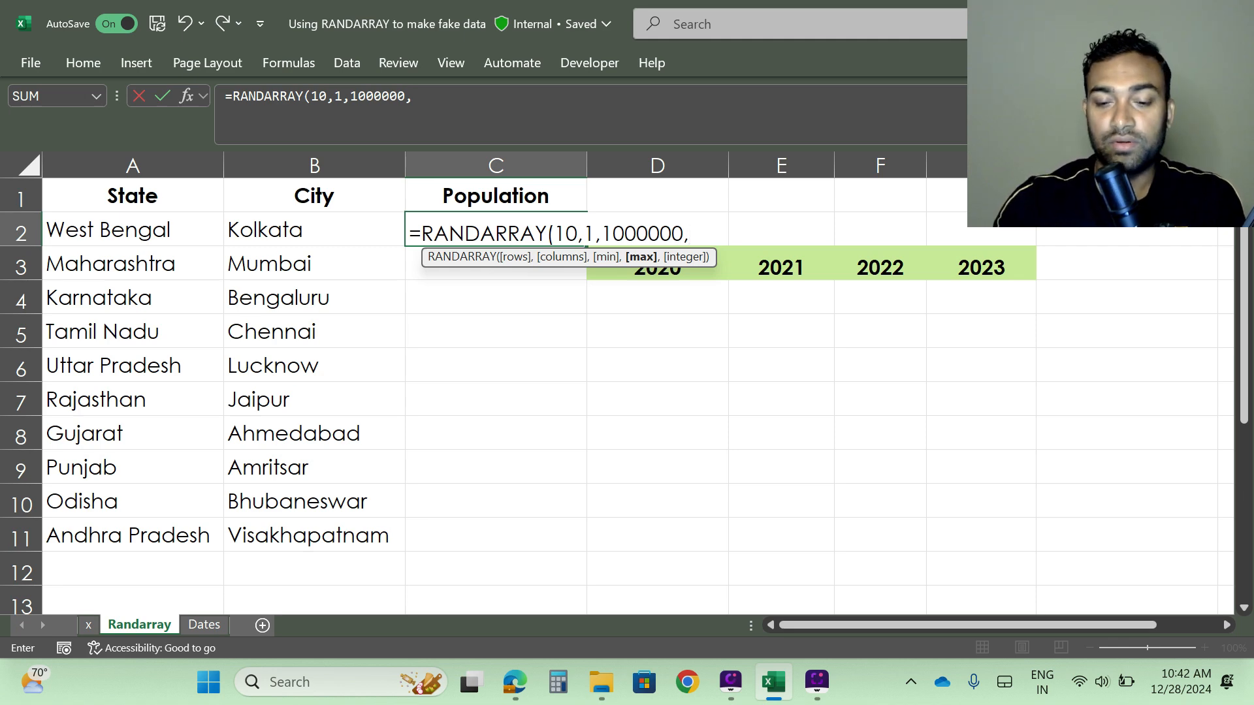
type("10")
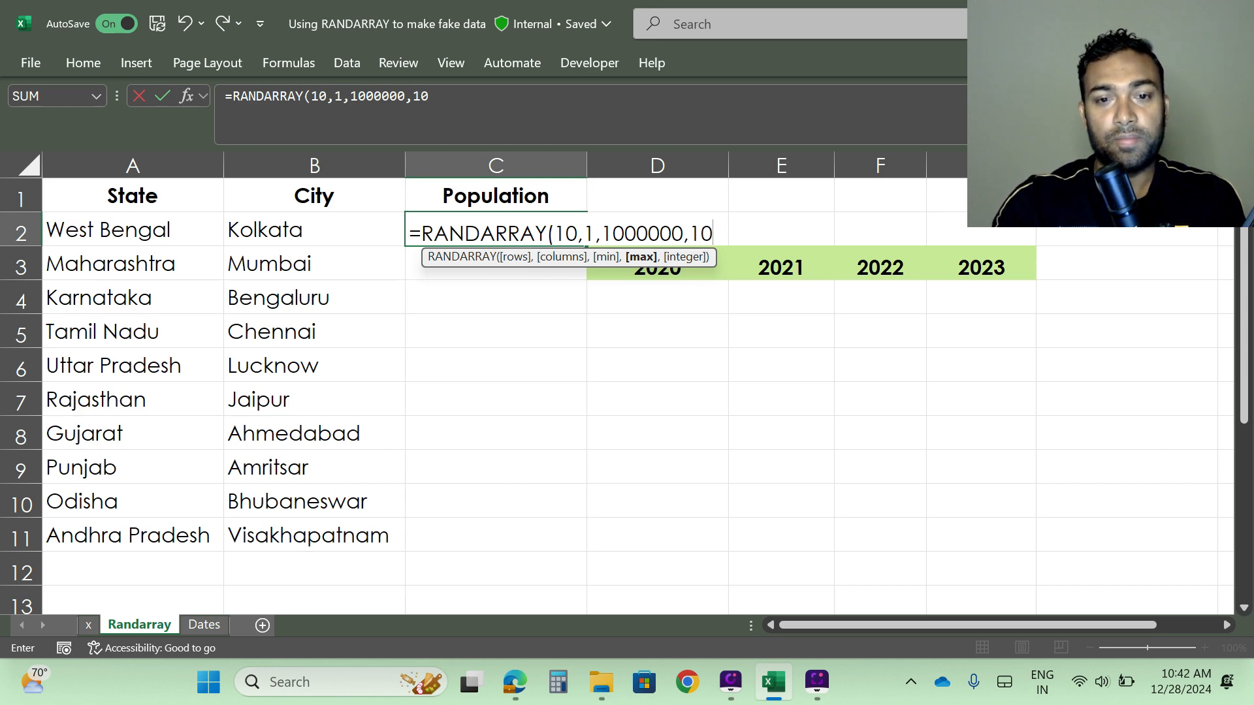
type("000000")
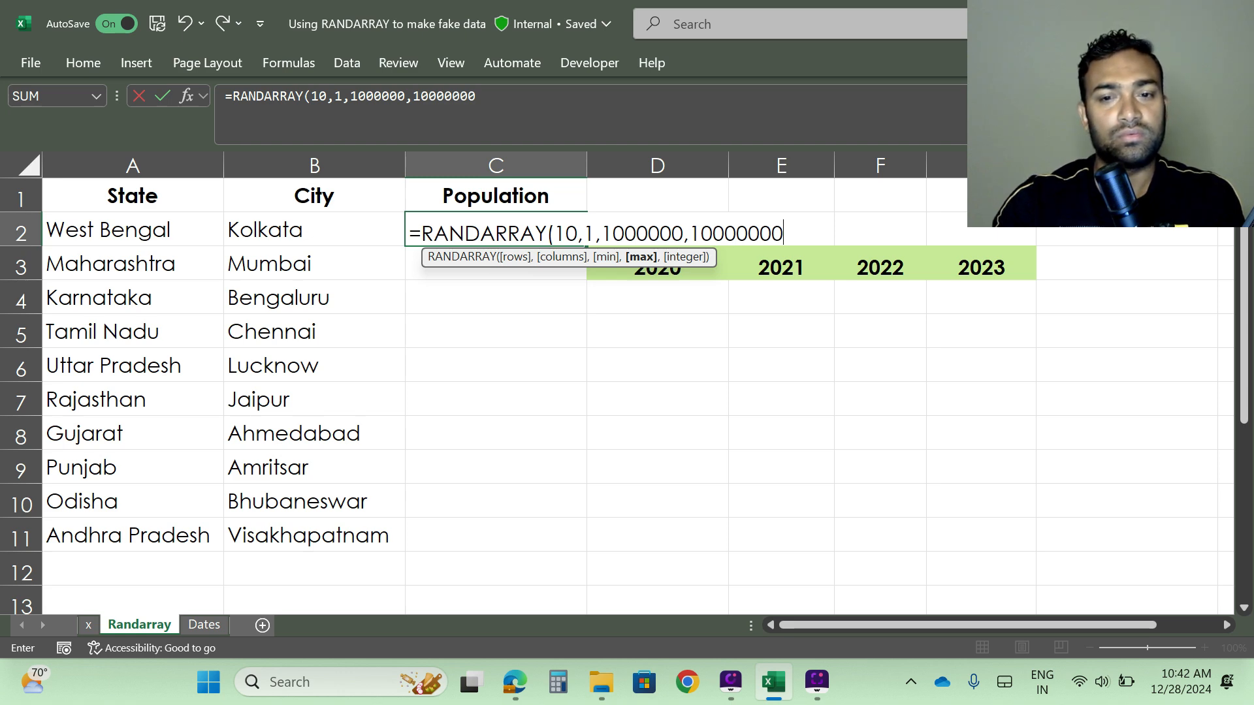
type(",")
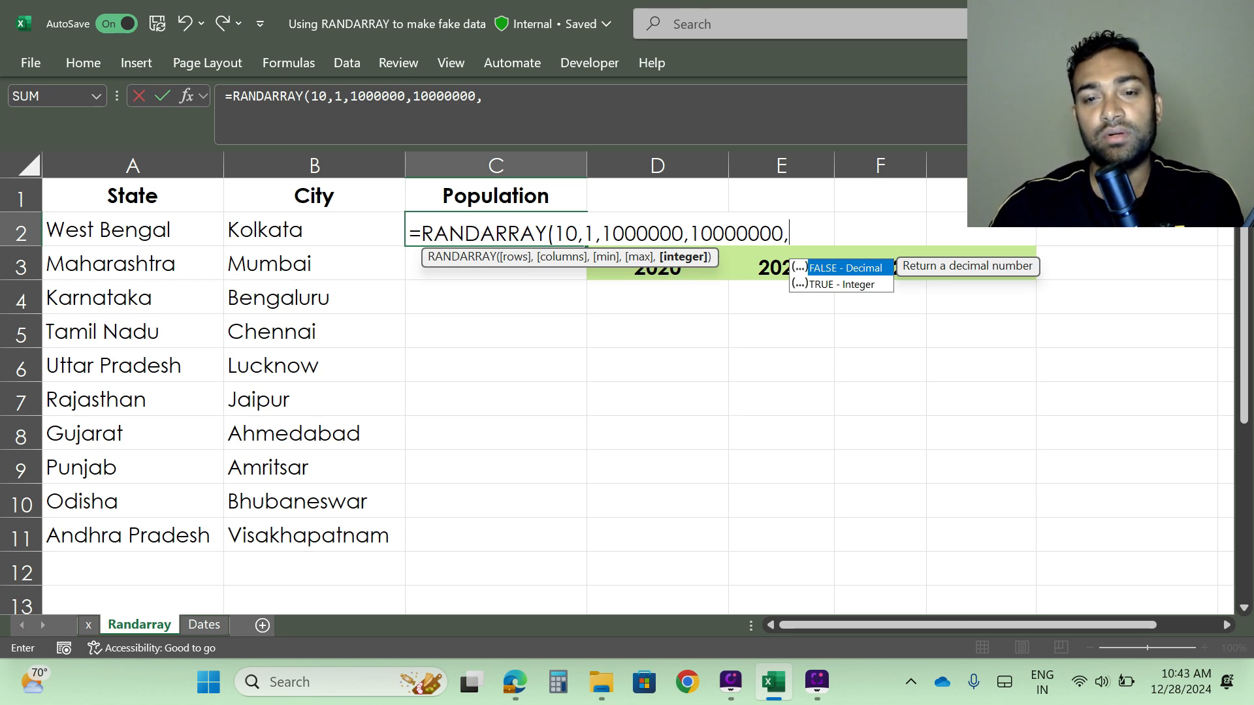
key("Down")
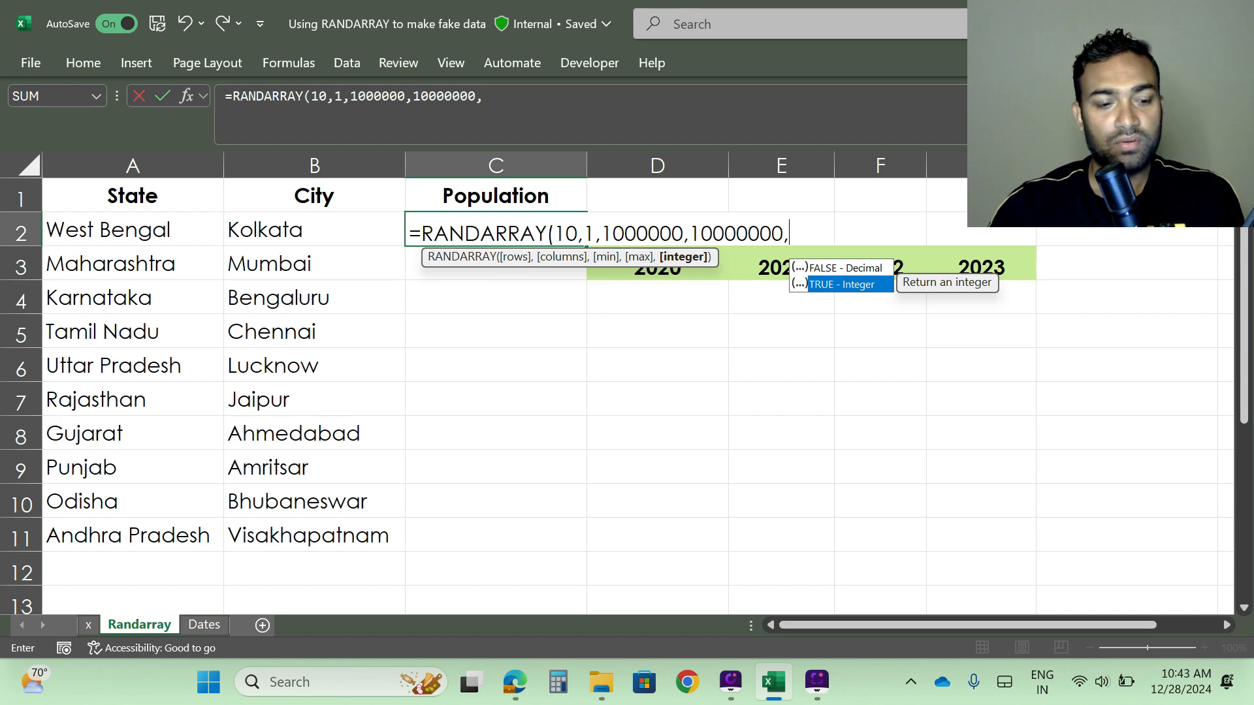
key("Tab")
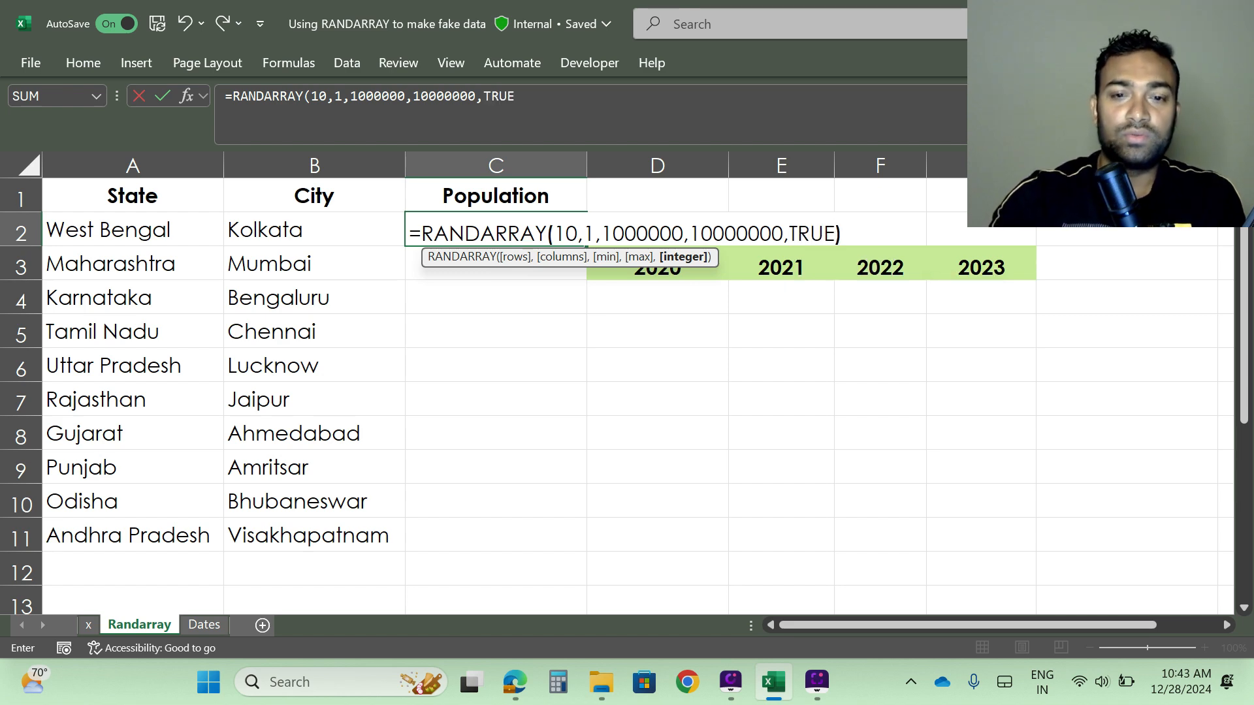
type(")")
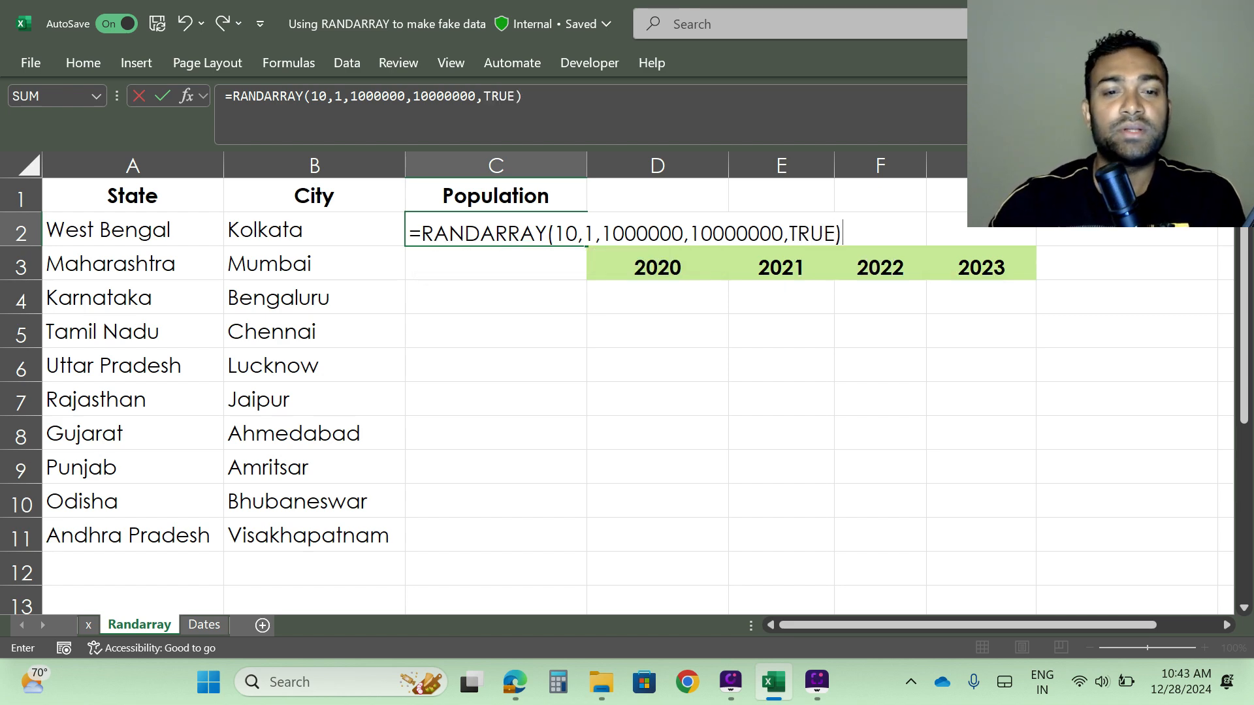
key("Return")
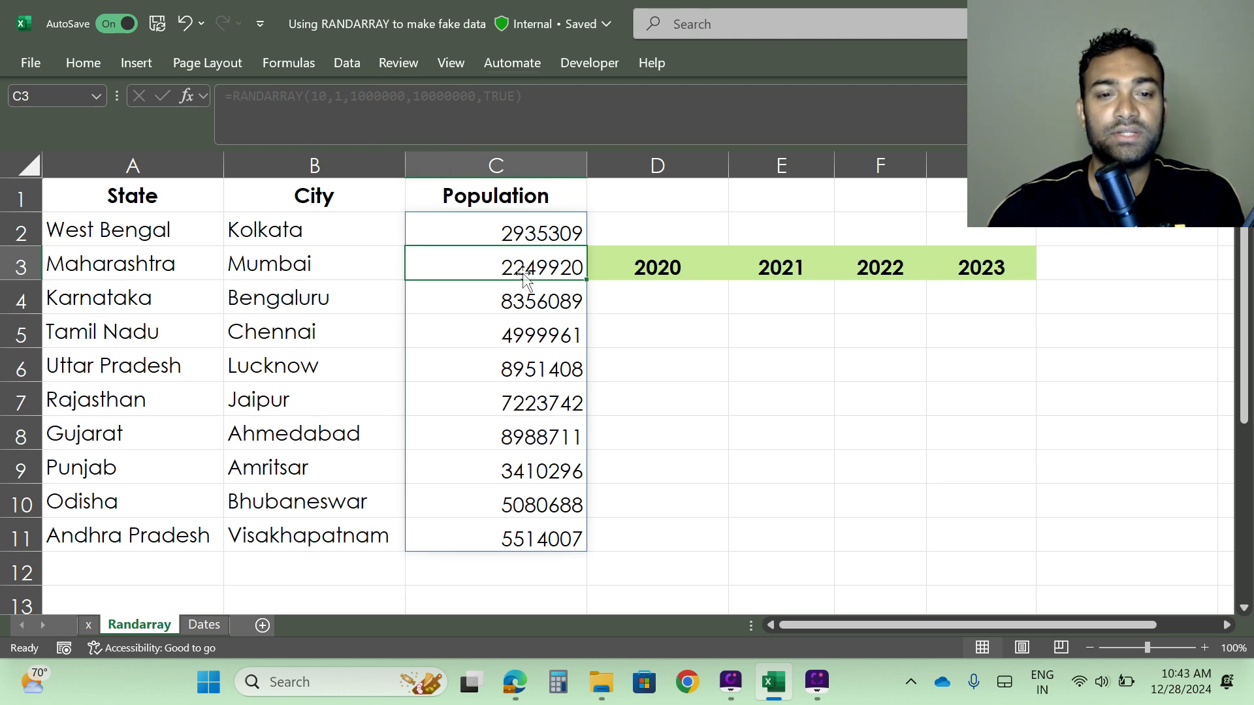
Copy the random population figures in C2:C11 and paste them over themselves as values only.
left_click(475, 388)
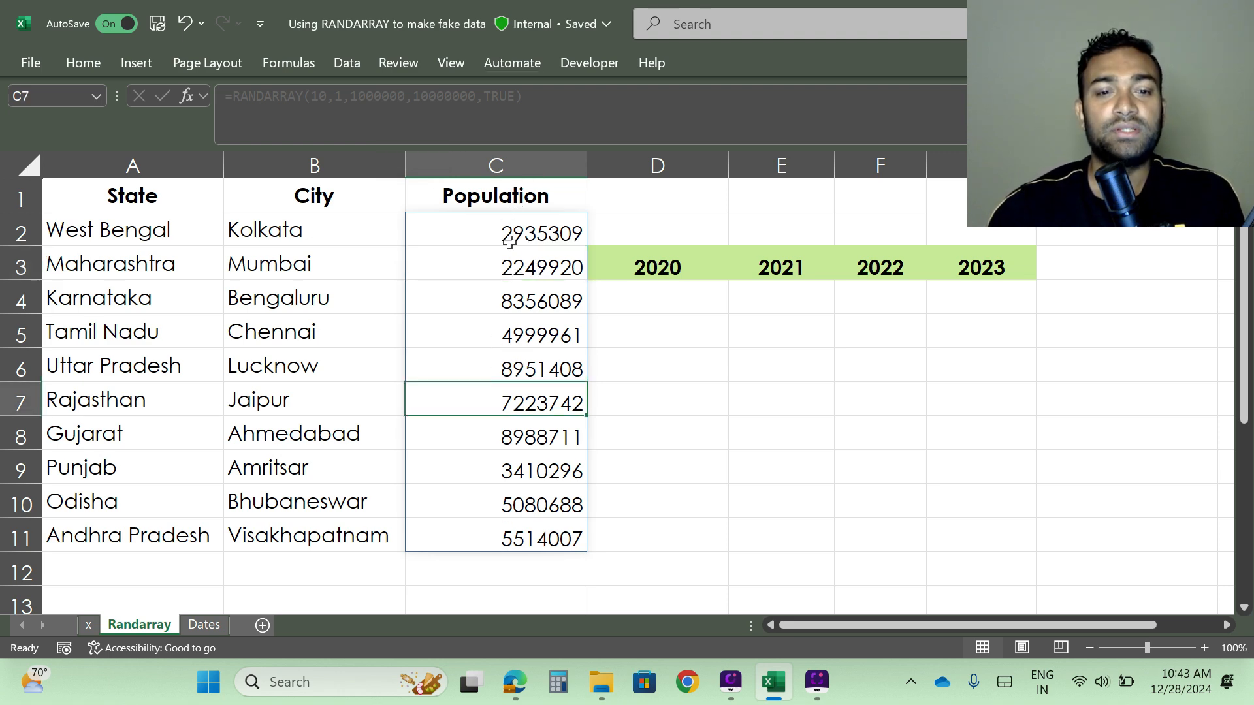
left_click_drag(483, 242, 490, 525)
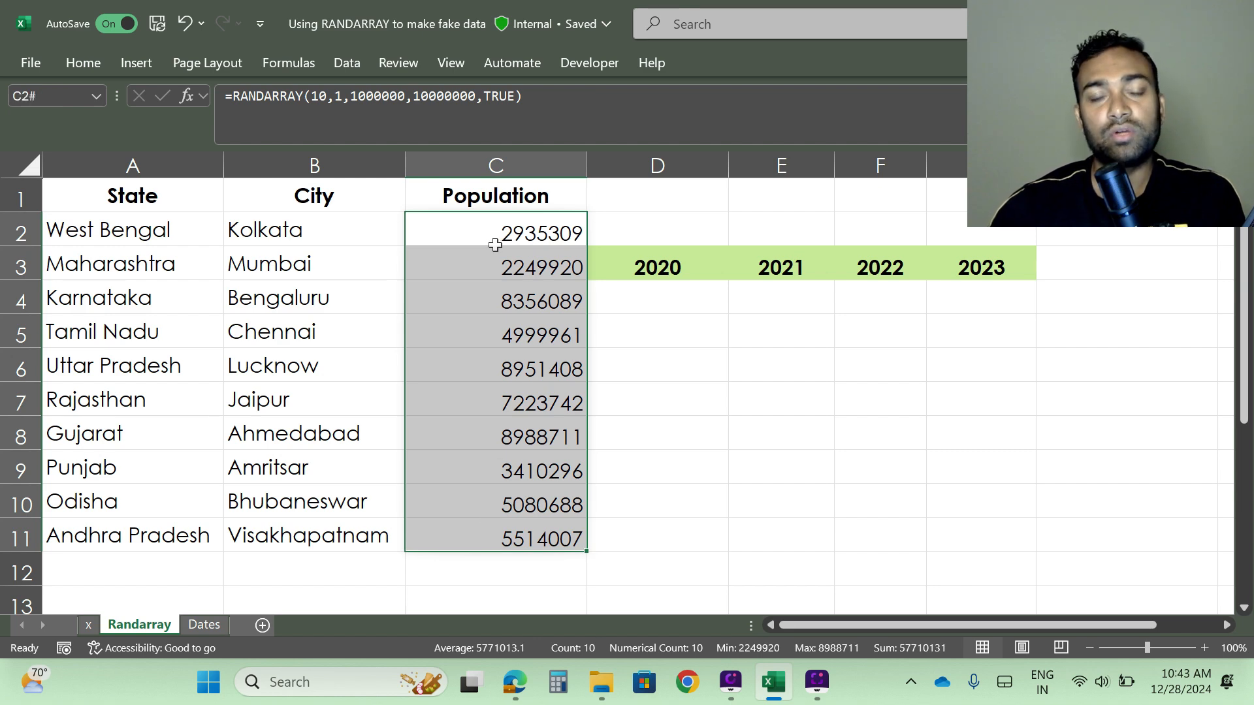
key("ctrl+c")
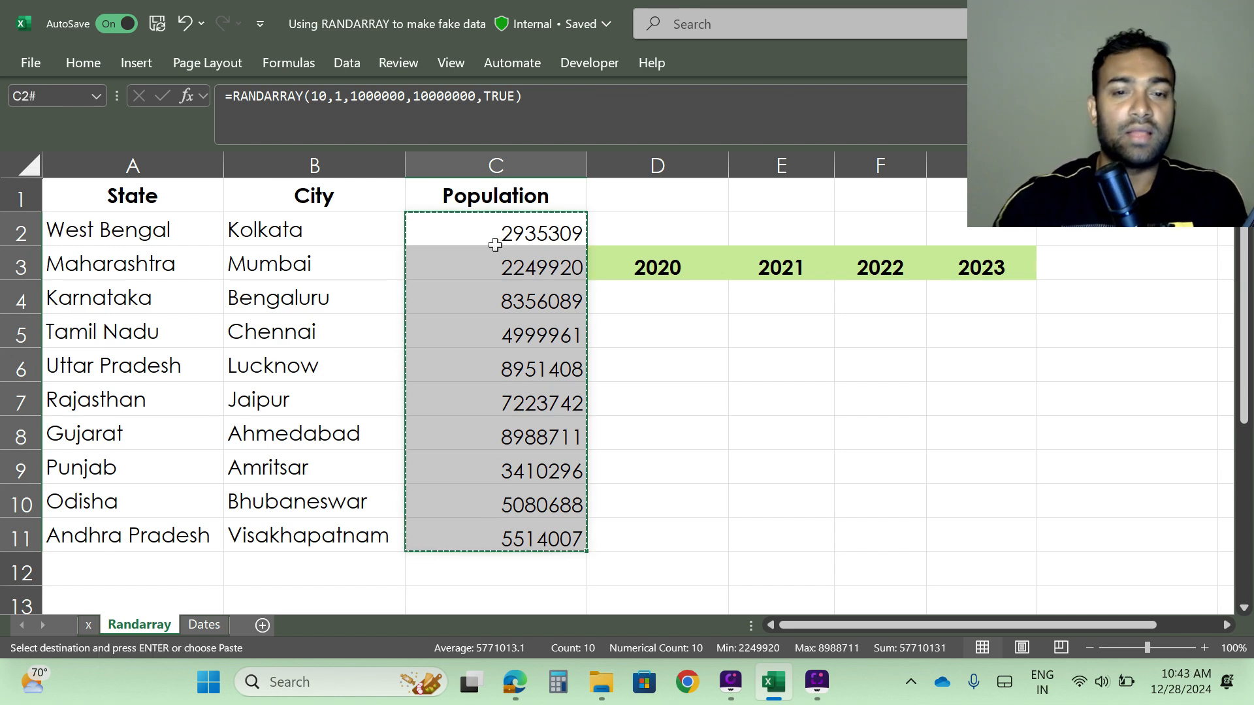
left_click(473, 233)
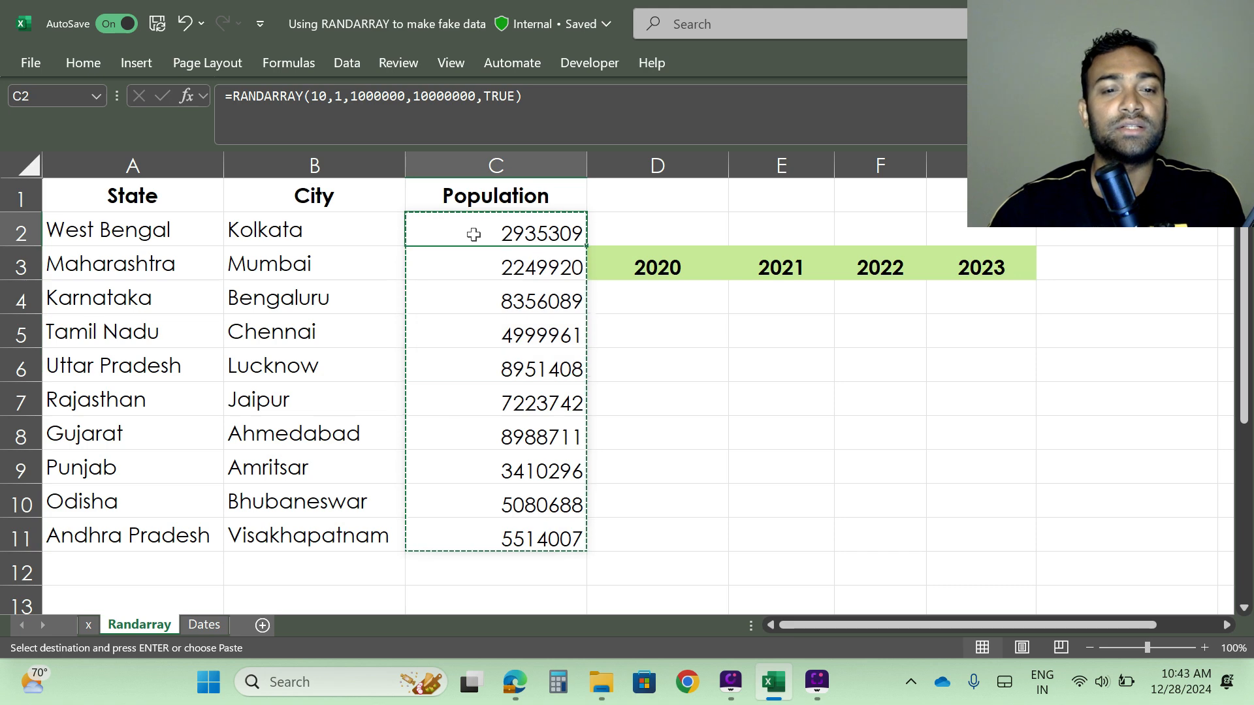
right_click(473, 234)
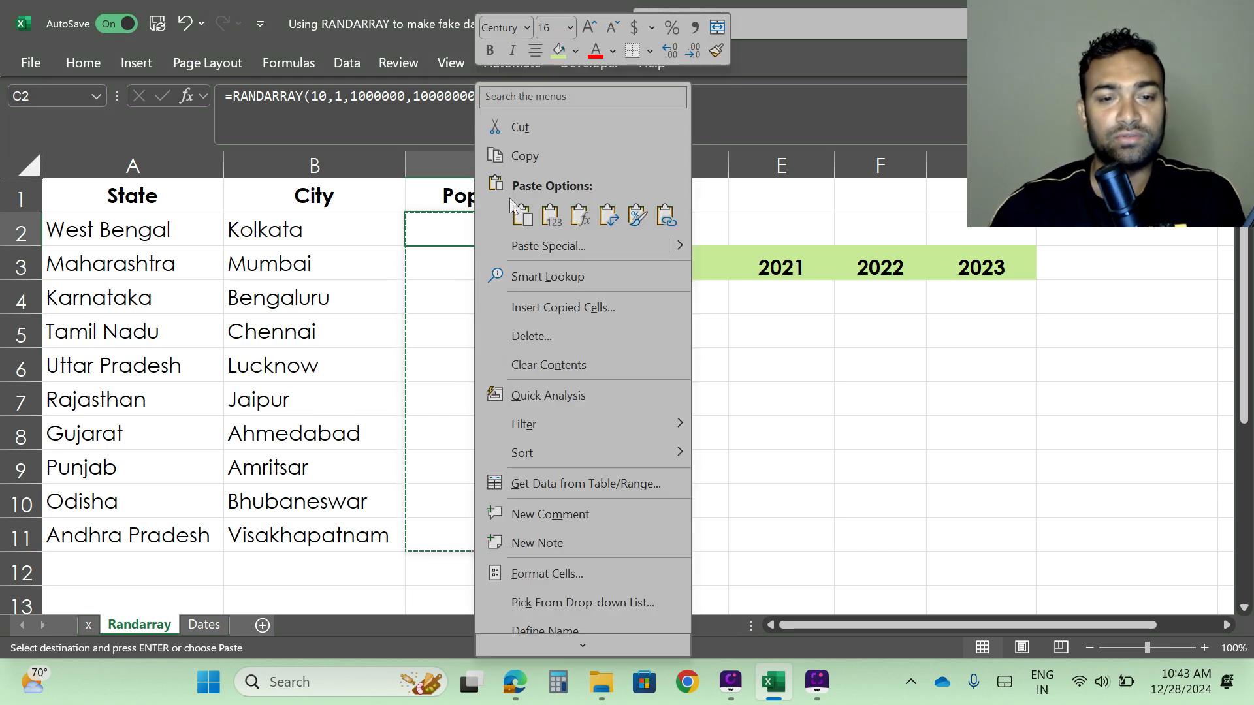
left_click(550, 214)
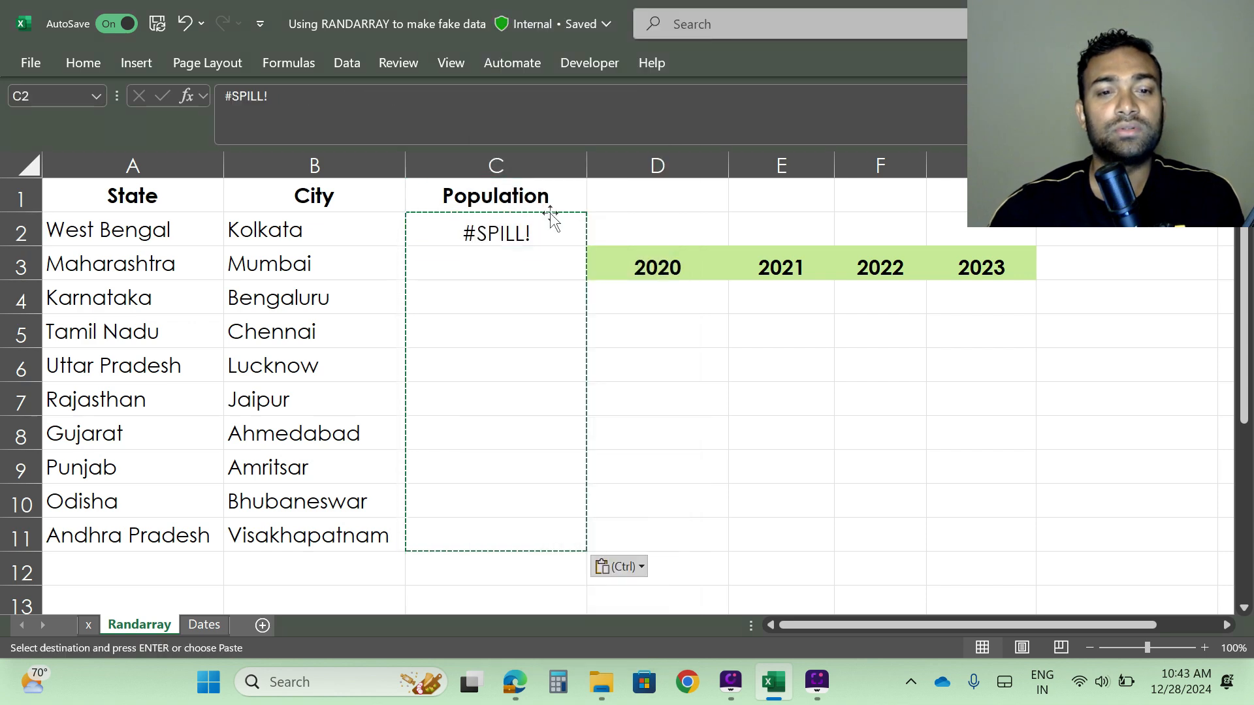
Inspect the Population cells C2:C11 to check whether they hold fixed numbers instead of a formula.
left_click(646, 361)
left_click(523, 422)
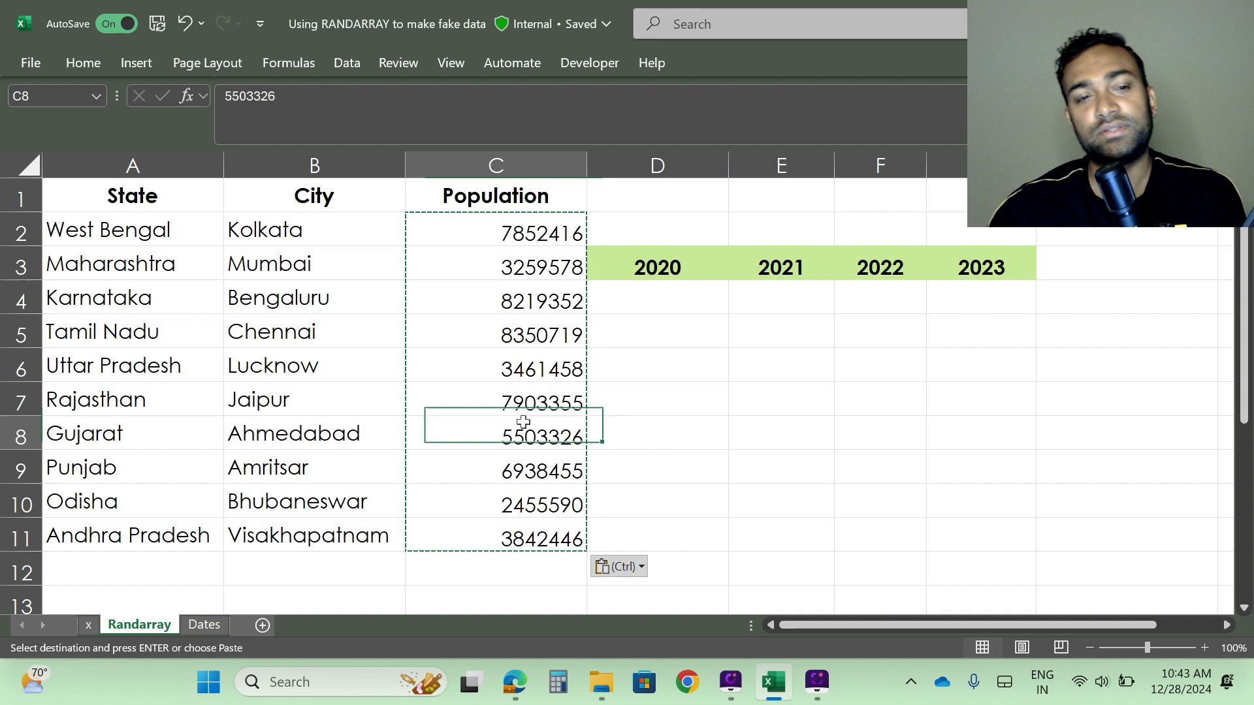
left_click(481, 266)
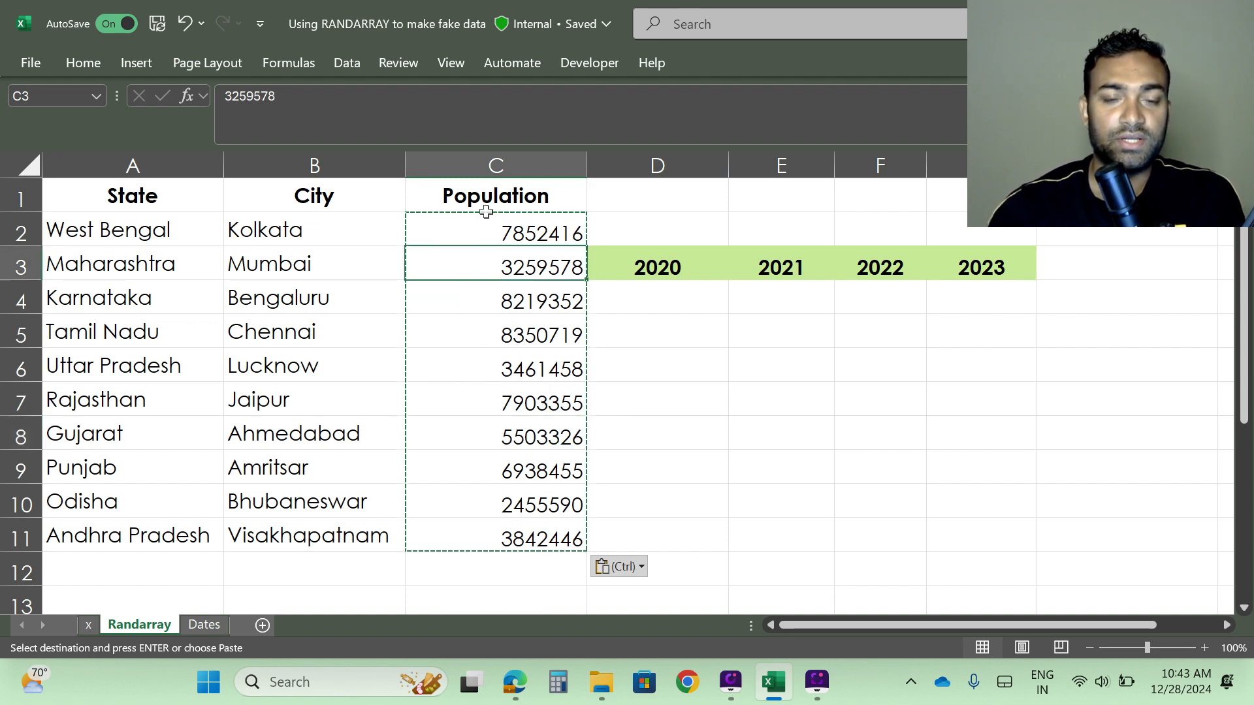
left_click(495, 465)
left_click(499, 221)
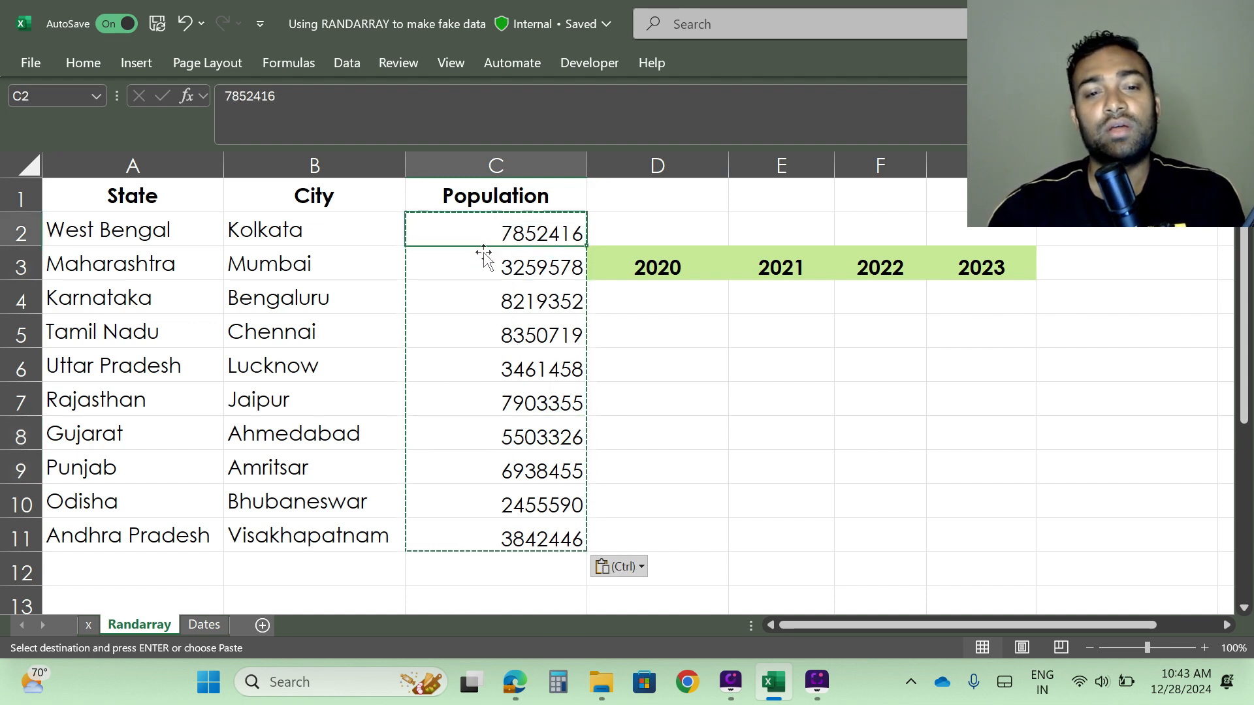
left_click(481, 322)
left_click_drag(499, 242, 494, 540)
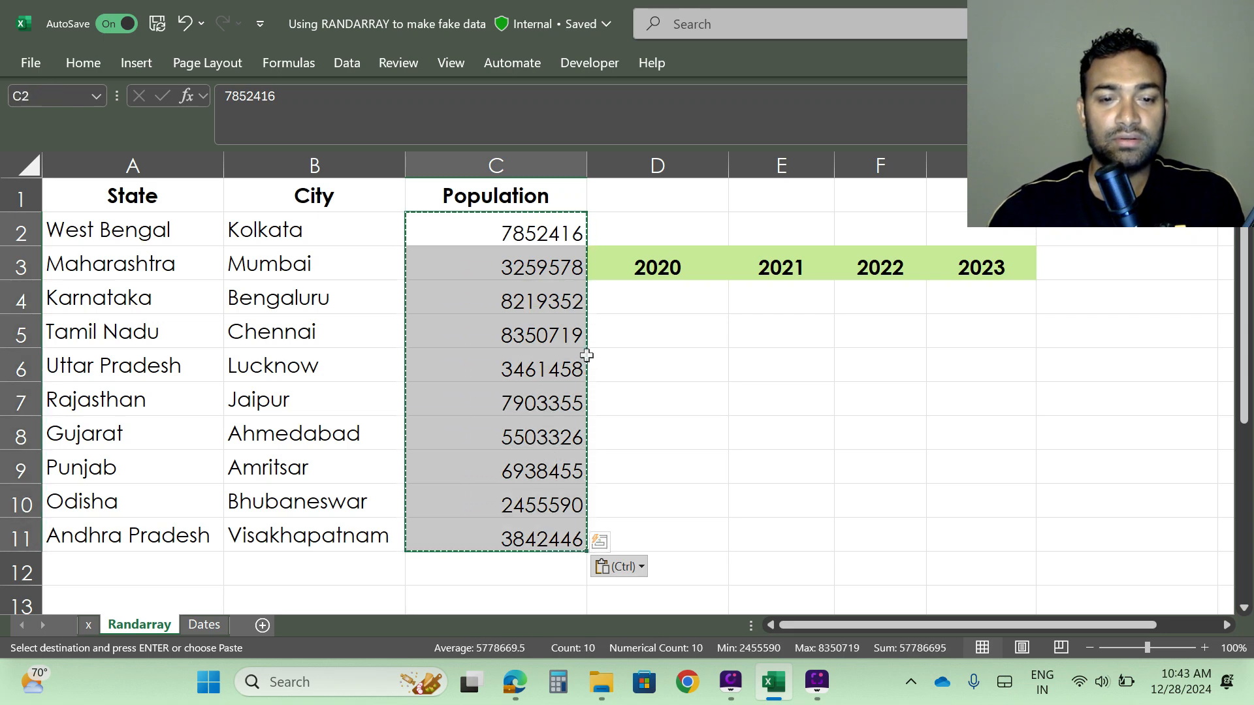
left_click_drag(587, 358, 550, 356)
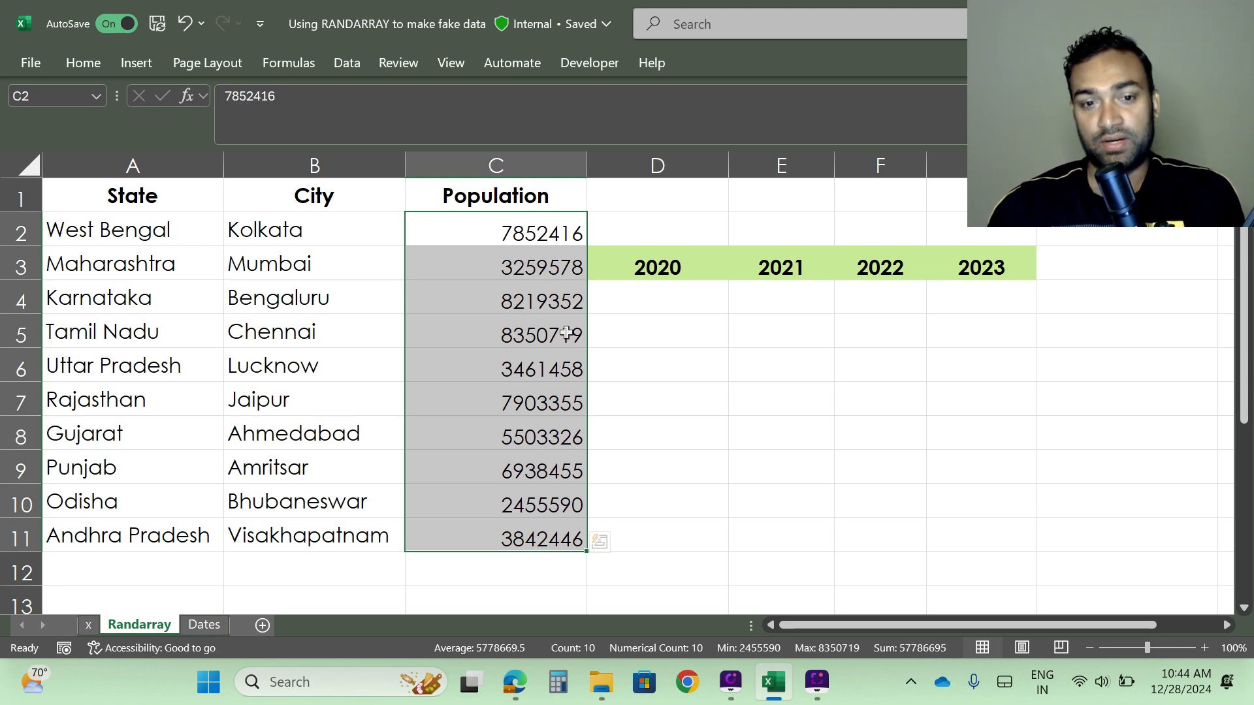
Review the empty cells beneath the 2020 to 2023 headers and dismiss the pop-up over the worksheet.
left_click(686, 296)
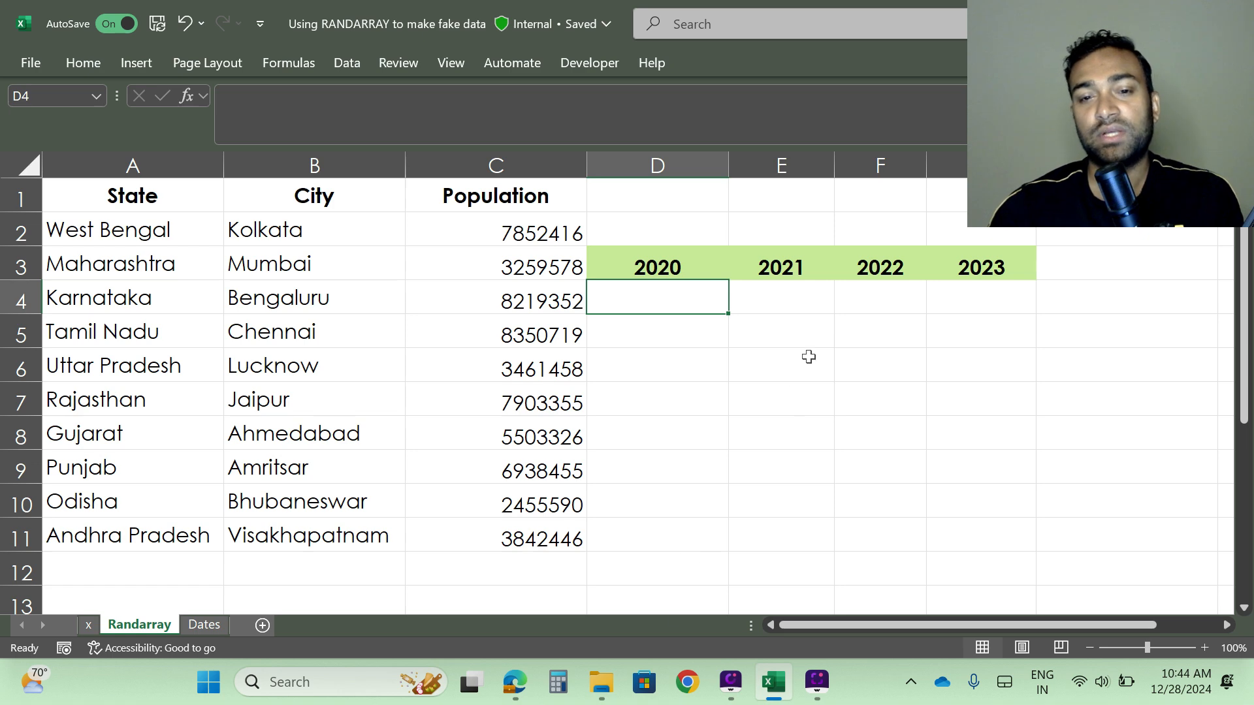
left_click(783, 301)
left_click(890, 295)
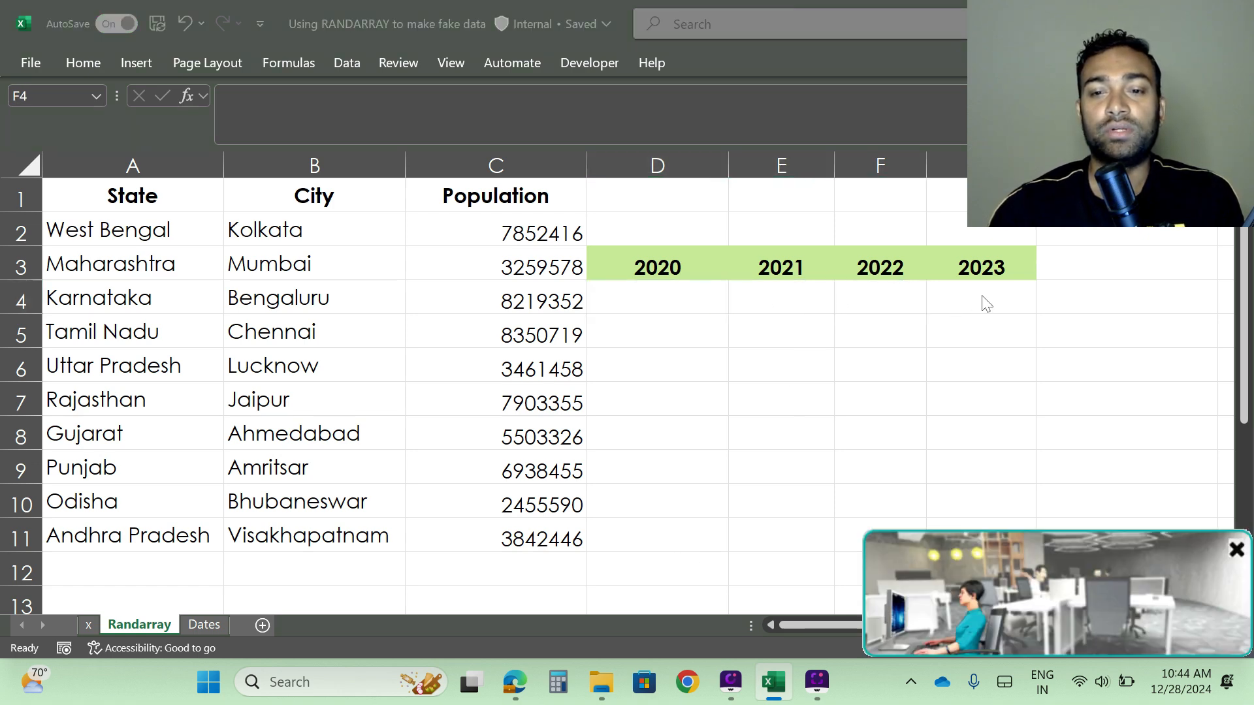
left_click(1236, 549)
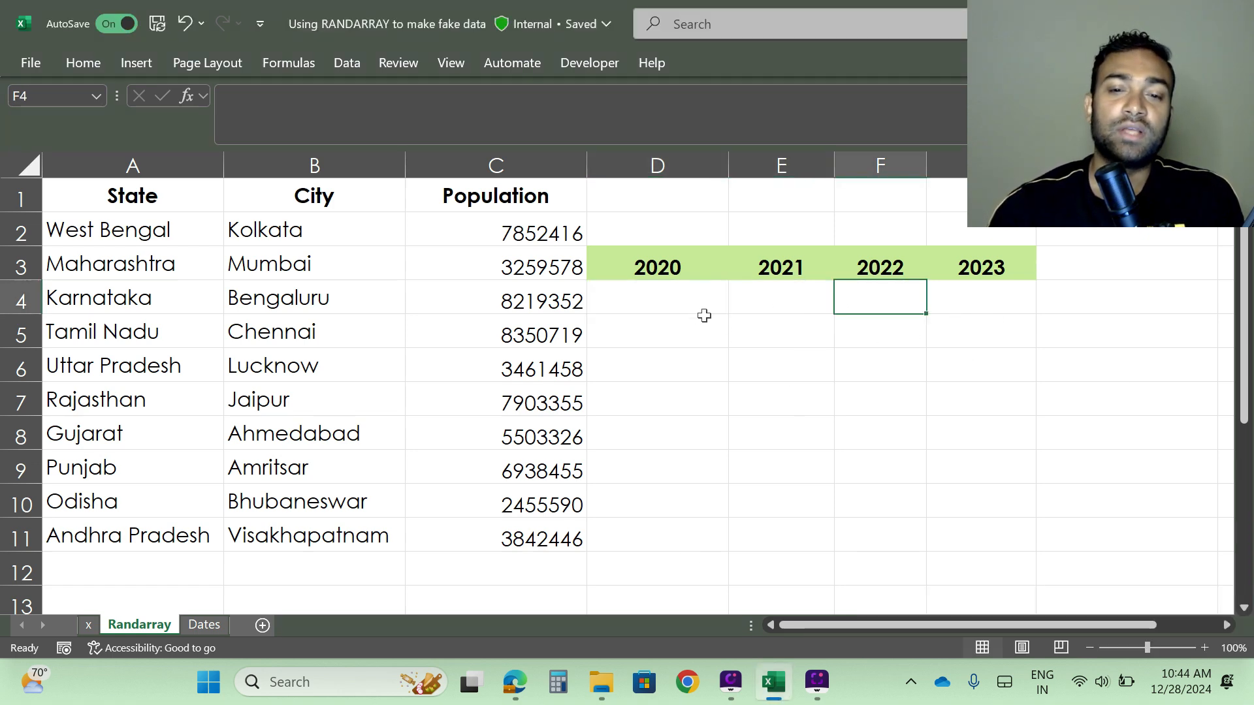
left_click(643, 299)
left_click(790, 301)
left_click(990, 302)
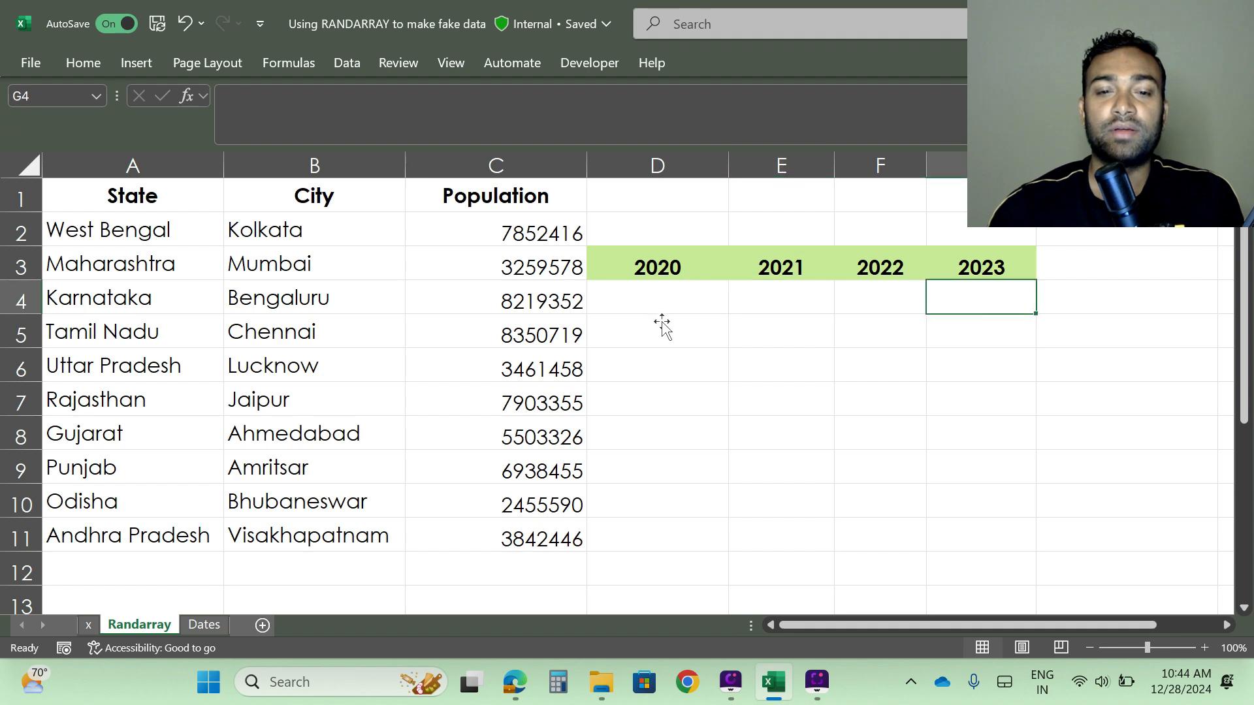
left_click(653, 299)
left_click_drag(646, 363, 644, 527)
left_click(646, 527)
Start a RANDARRAY formula in D4 under the 2020 header with 8 rows and 4 columns.
left_click(673, 299)
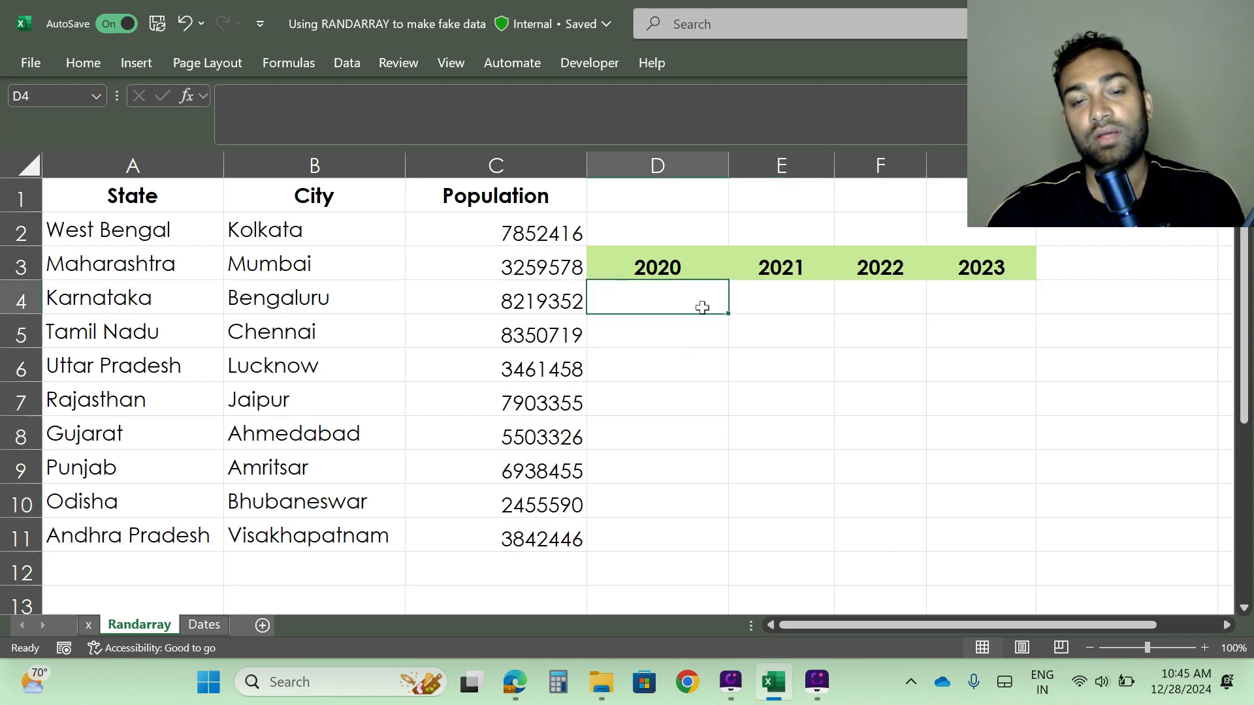
type("=")
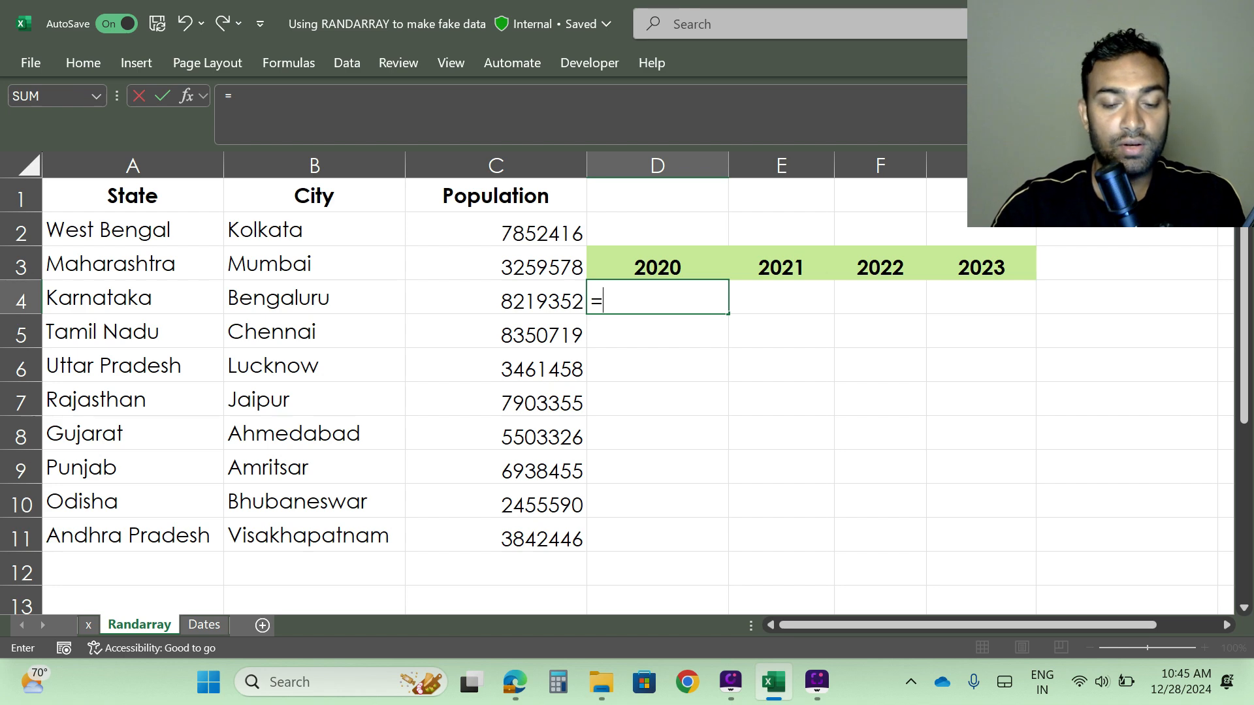
type("rand")
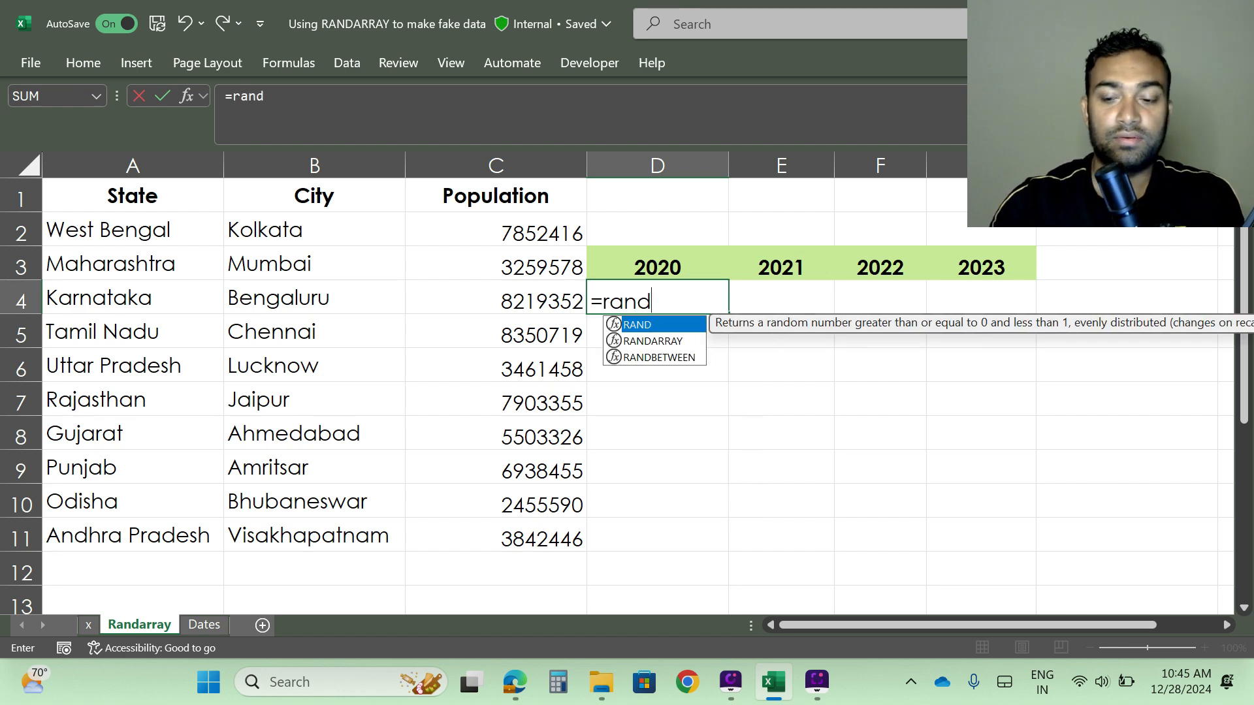
key("Down")
key("Tab")
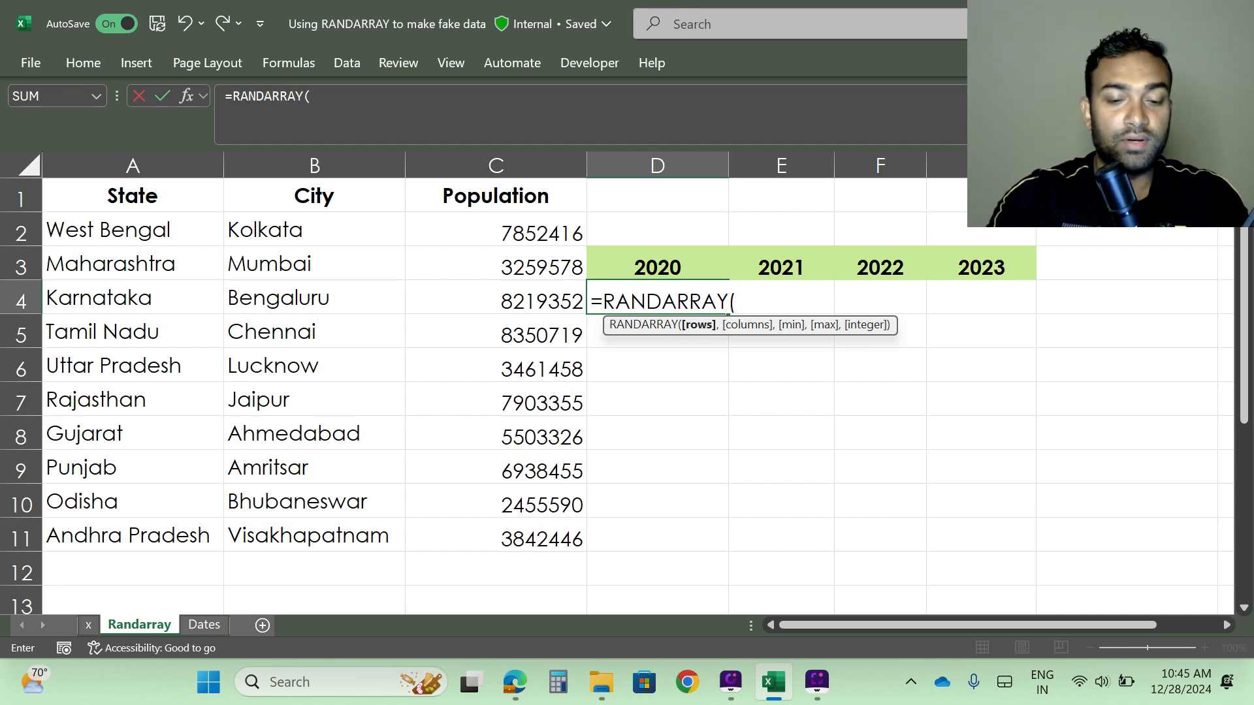
type("8,")
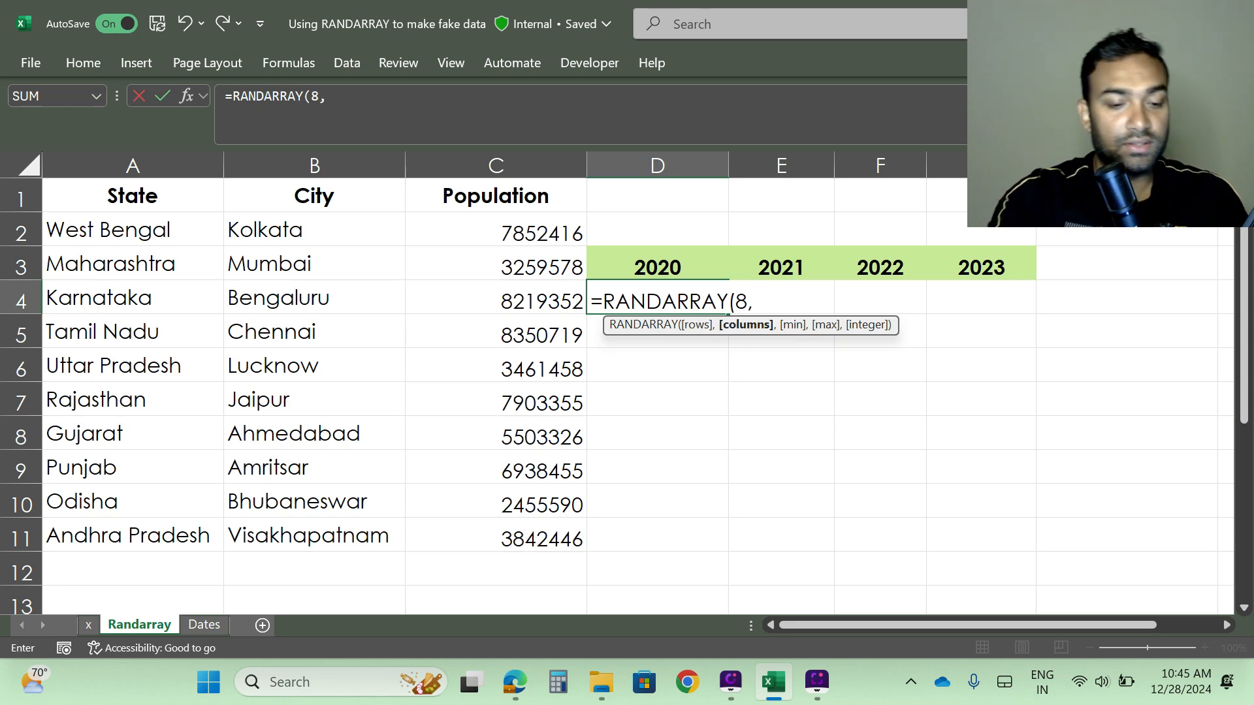
type("4")
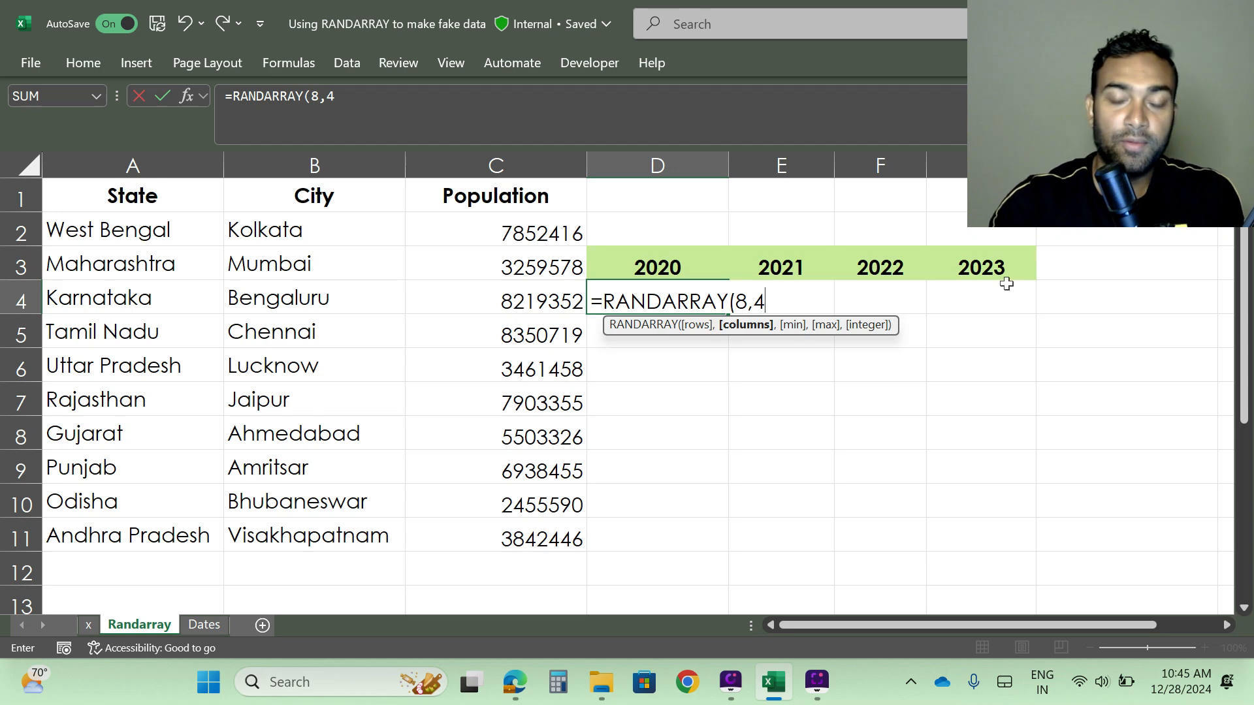
Complete the RANDARRAY formula in D4 with minimum 100000, maximum 10000000 and TRUE for integers.
type(",")
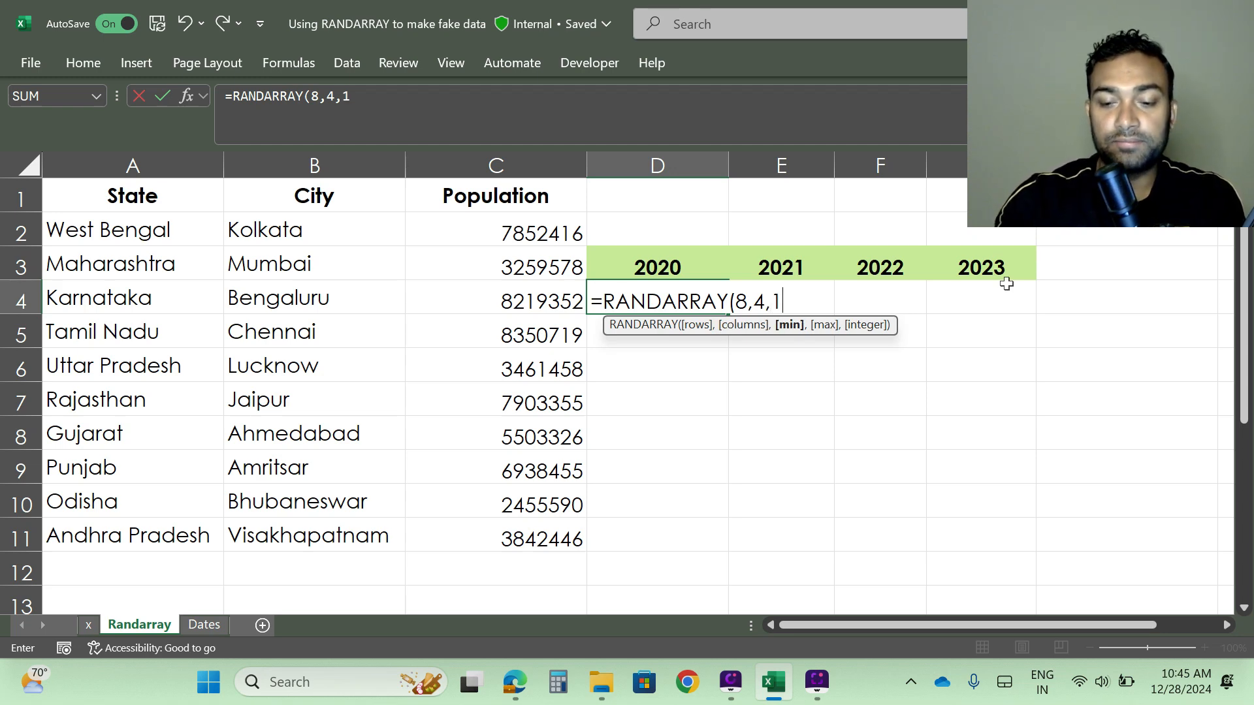
type("100000")
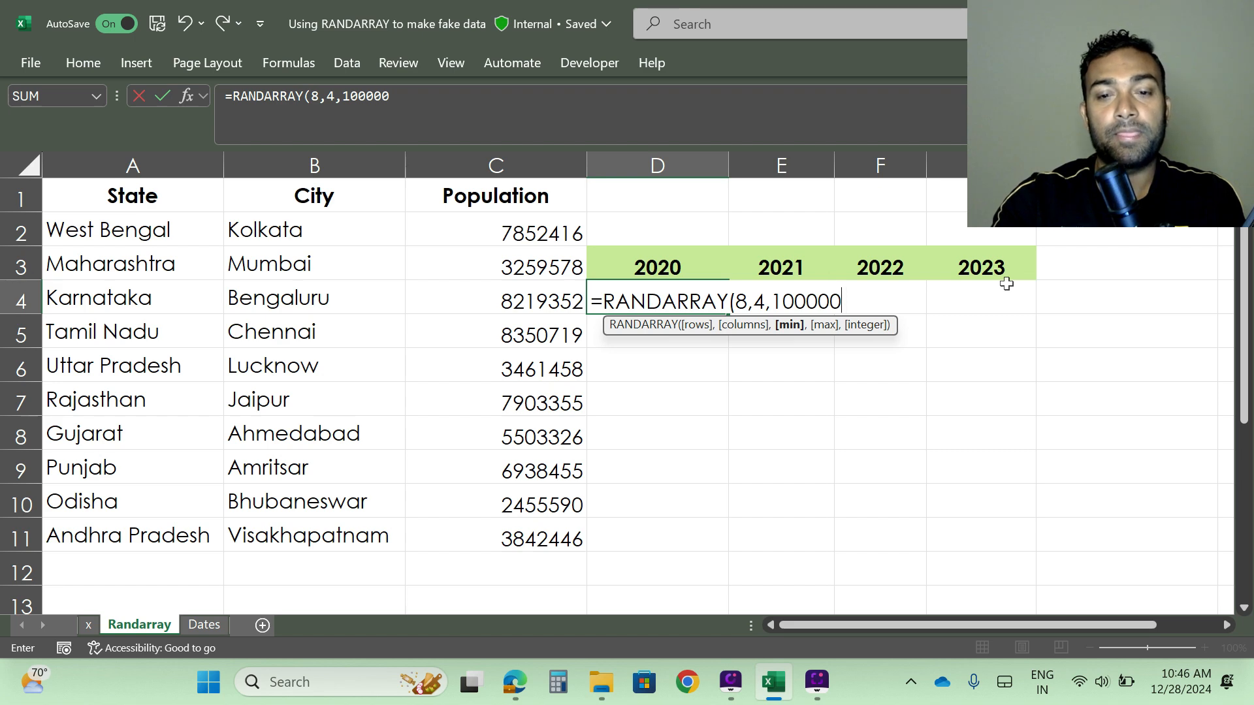
type(",")
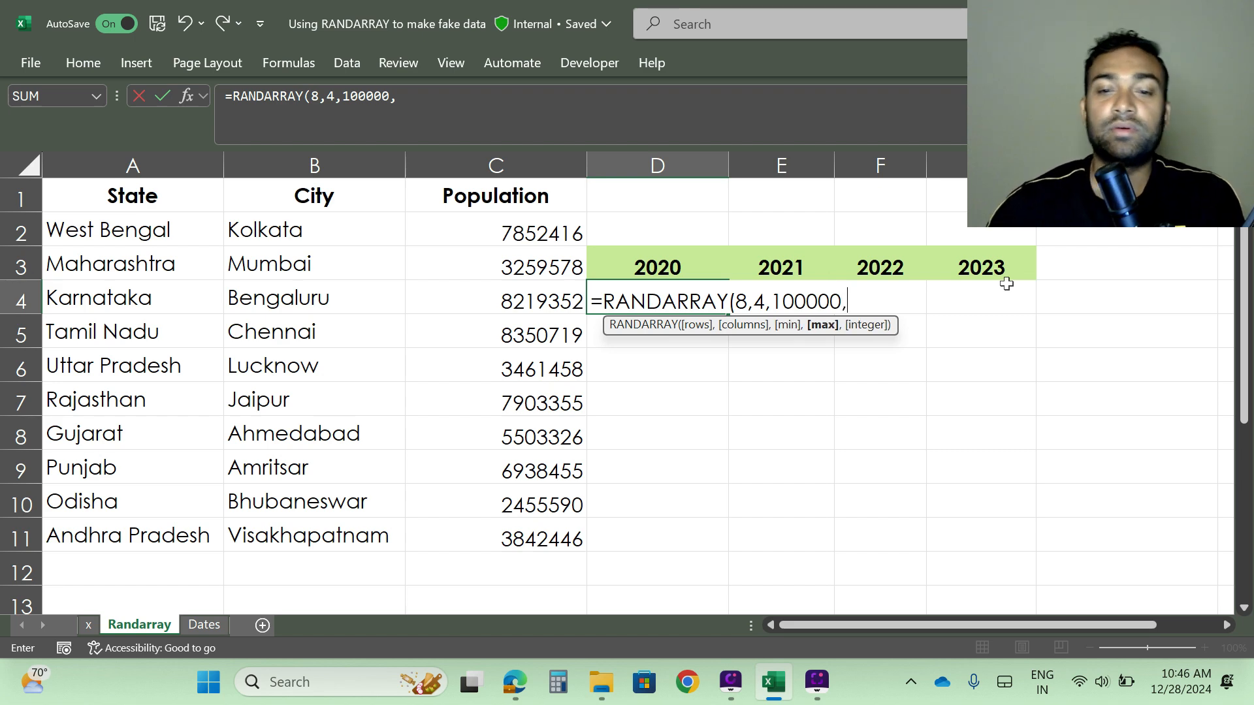
type("1")
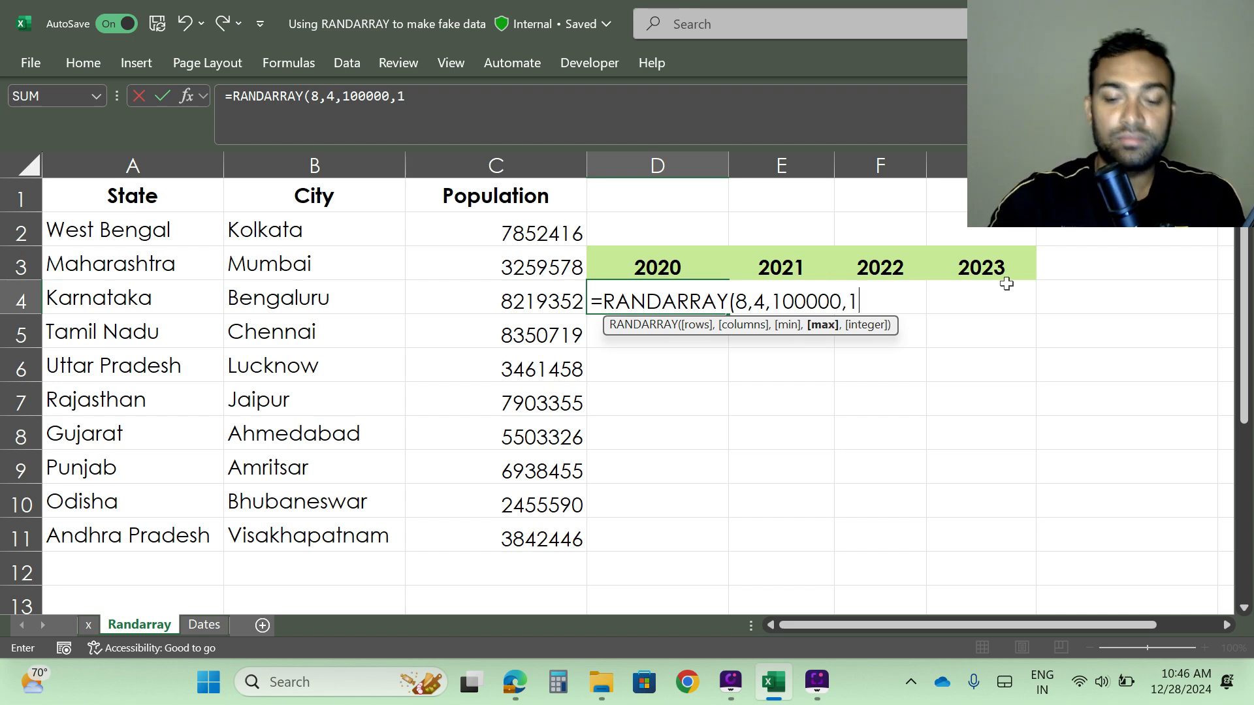
type("000000")
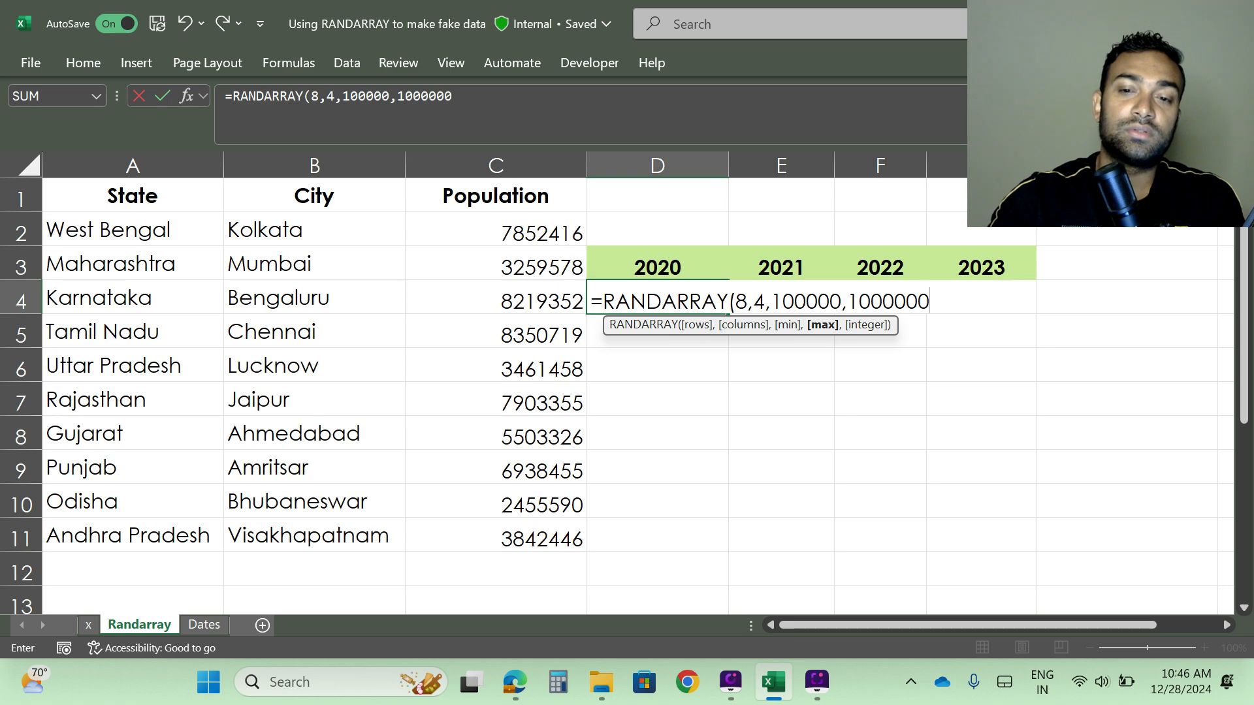
type("0")
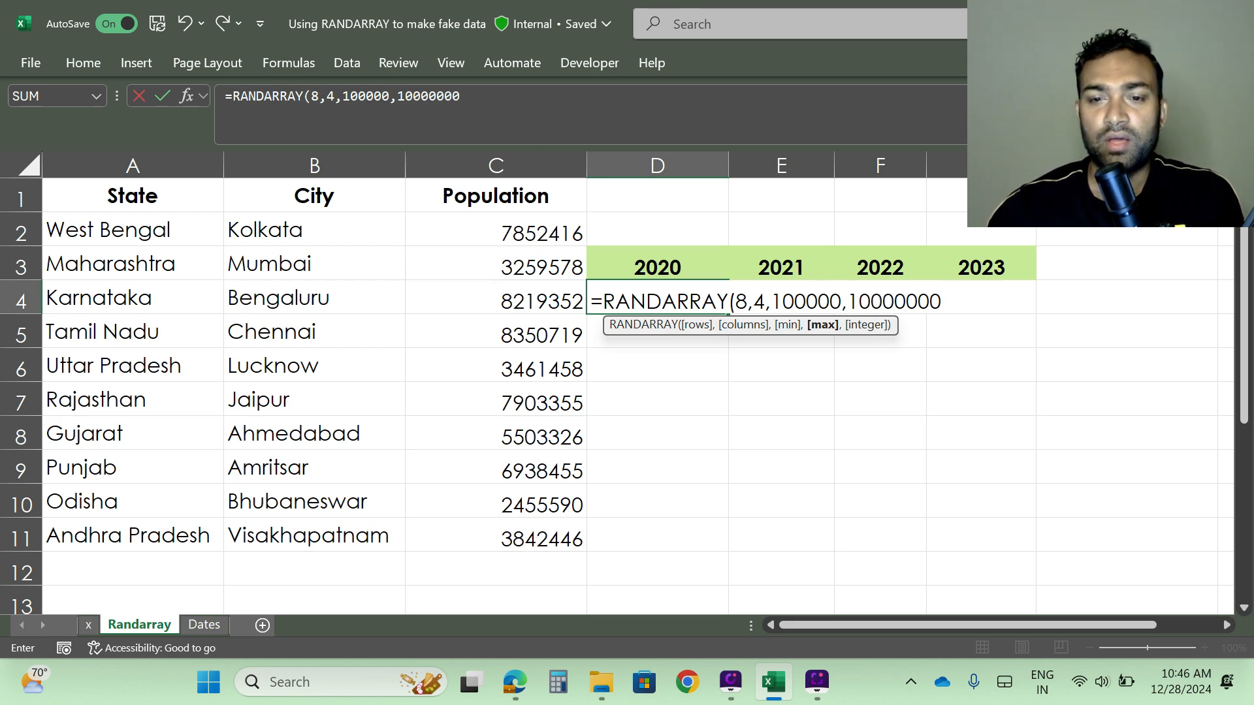
type(",")
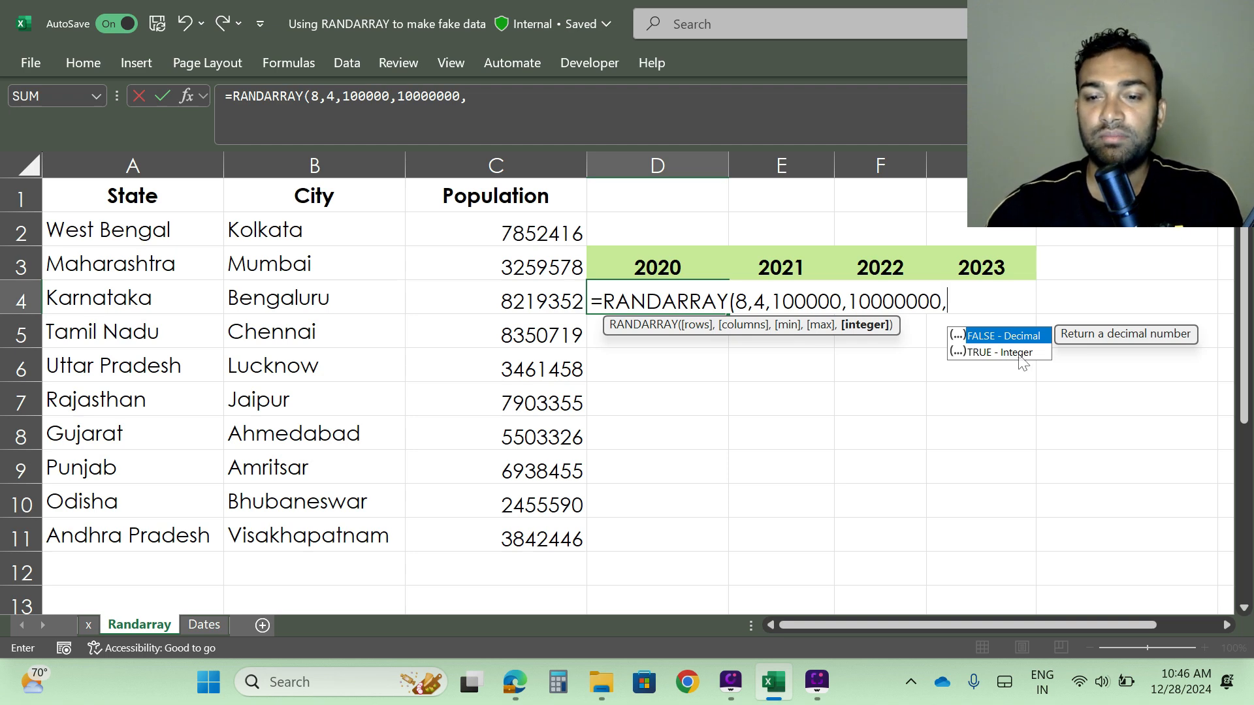
left_click(1018, 356)
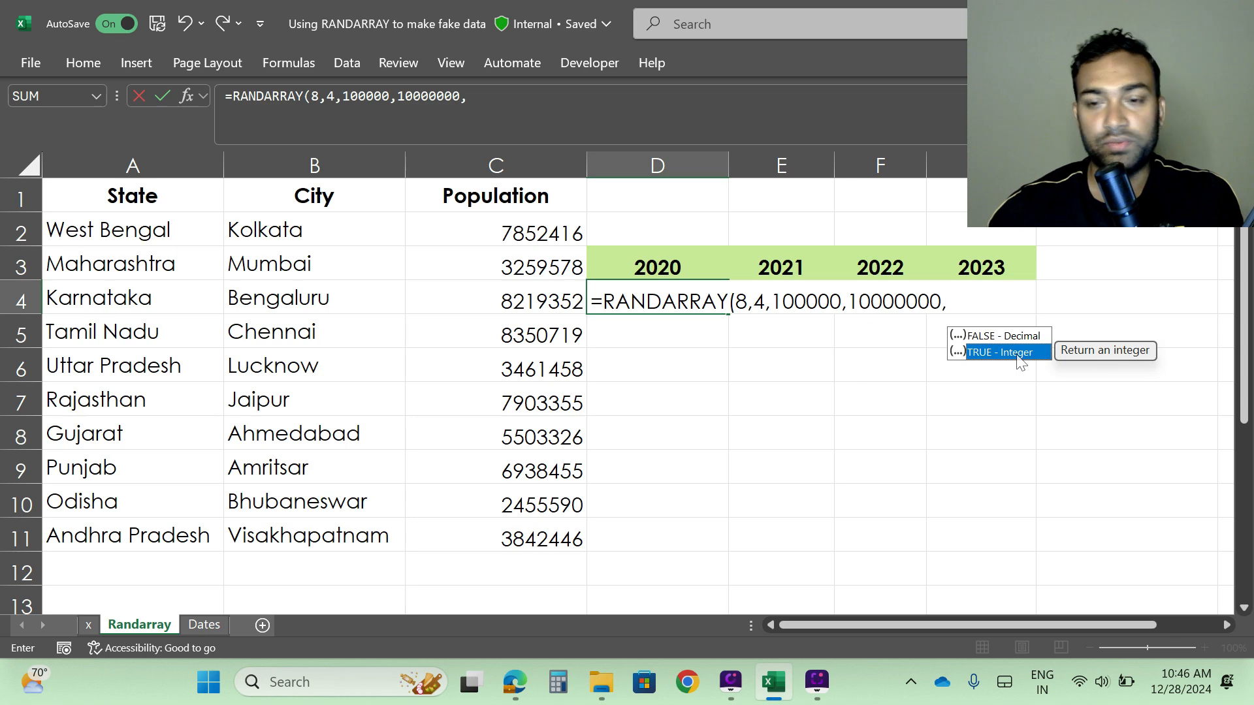
double_click(1018, 356)
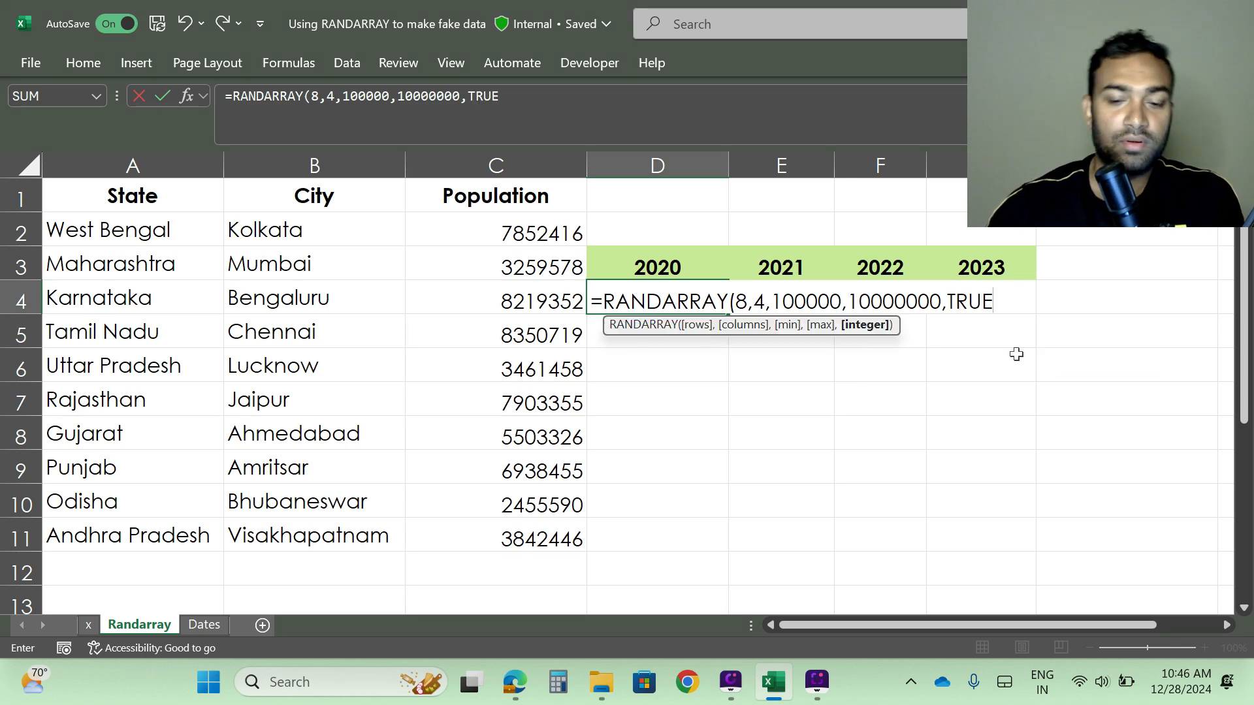
type(")")
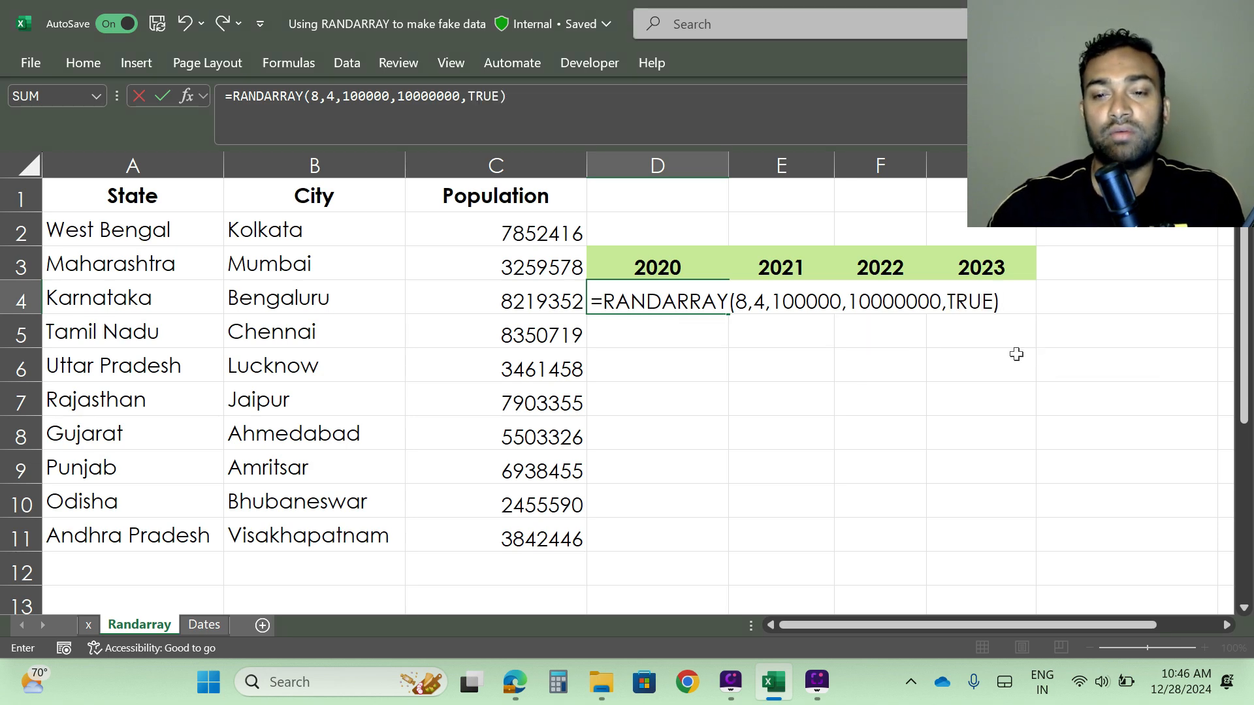
key("Return")
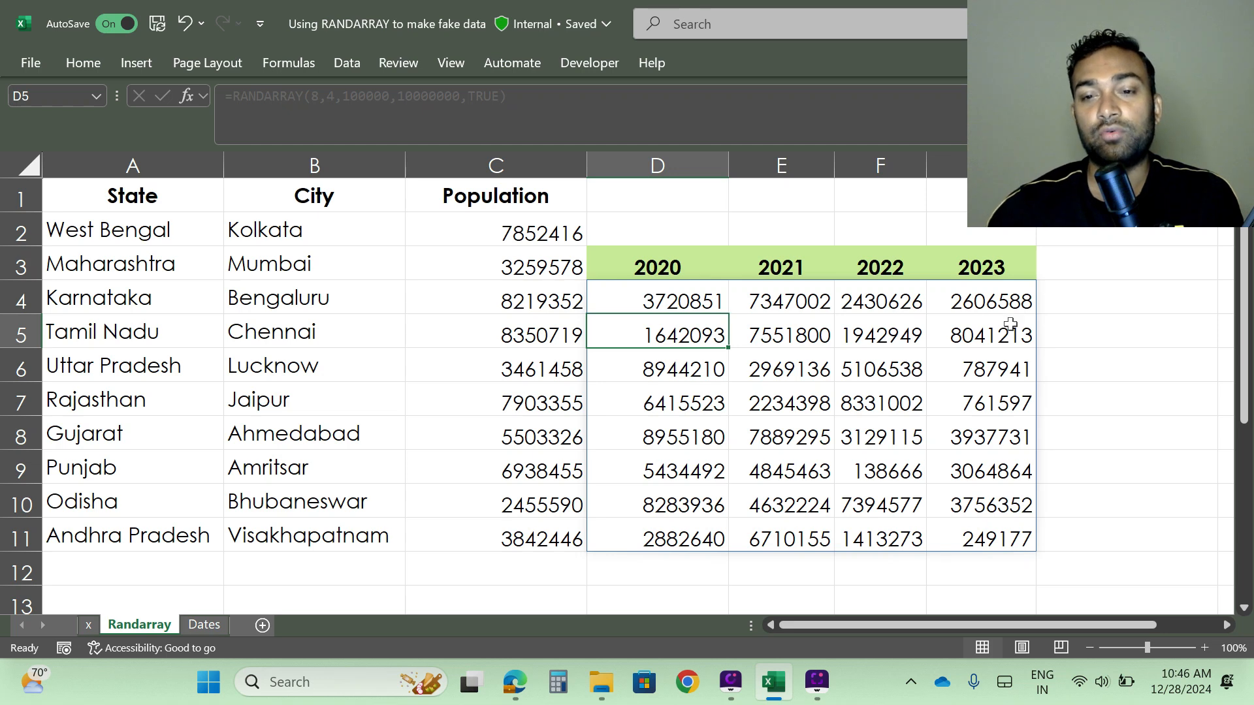
Inspect cells across D4:G11 to check which of them holds the editable RANDARRAY formula.
left_click(650, 304)
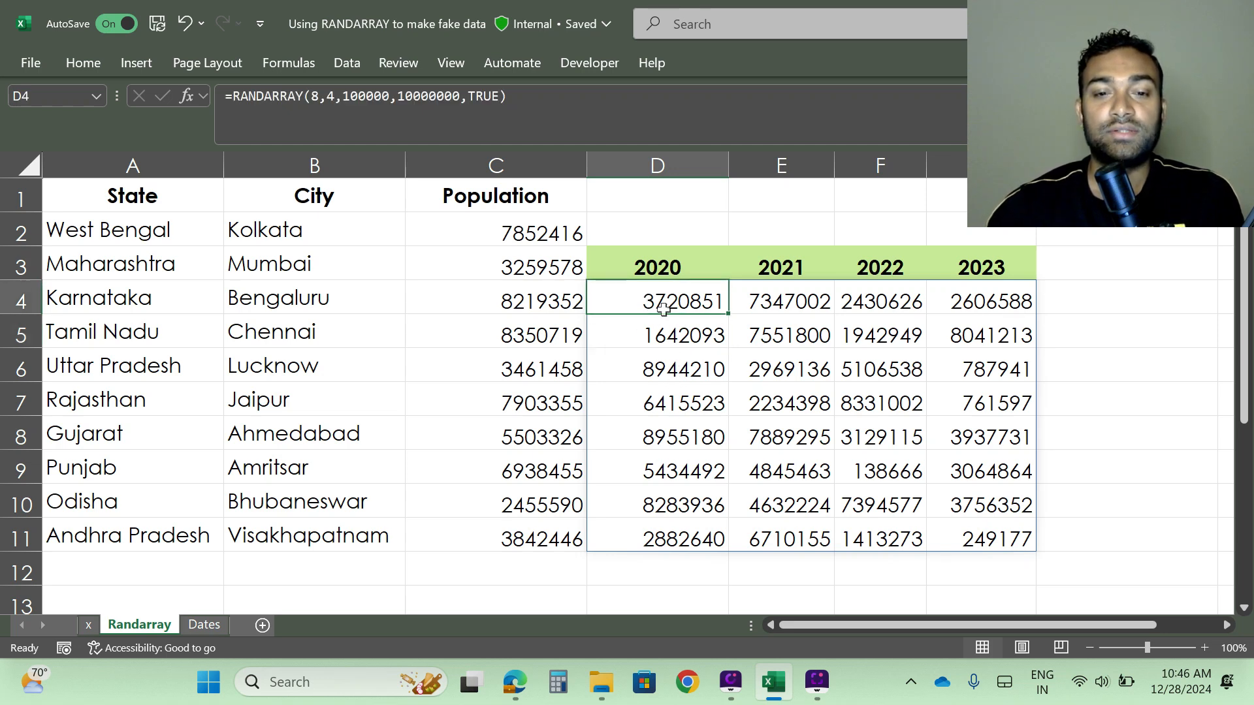
left_click(788, 417)
left_click_drag(657, 299, 980, 535)
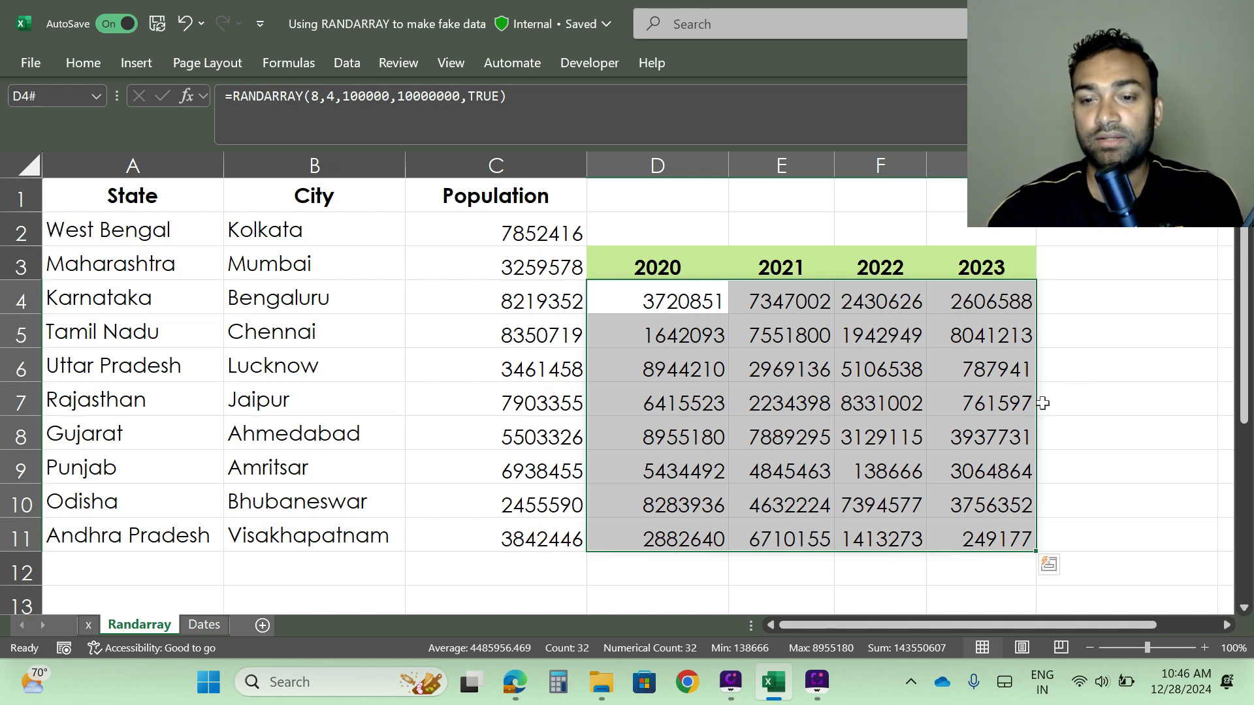
left_click_drag(1043, 403, 990, 406)
left_click(722, 406)
left_click(1146, 359)
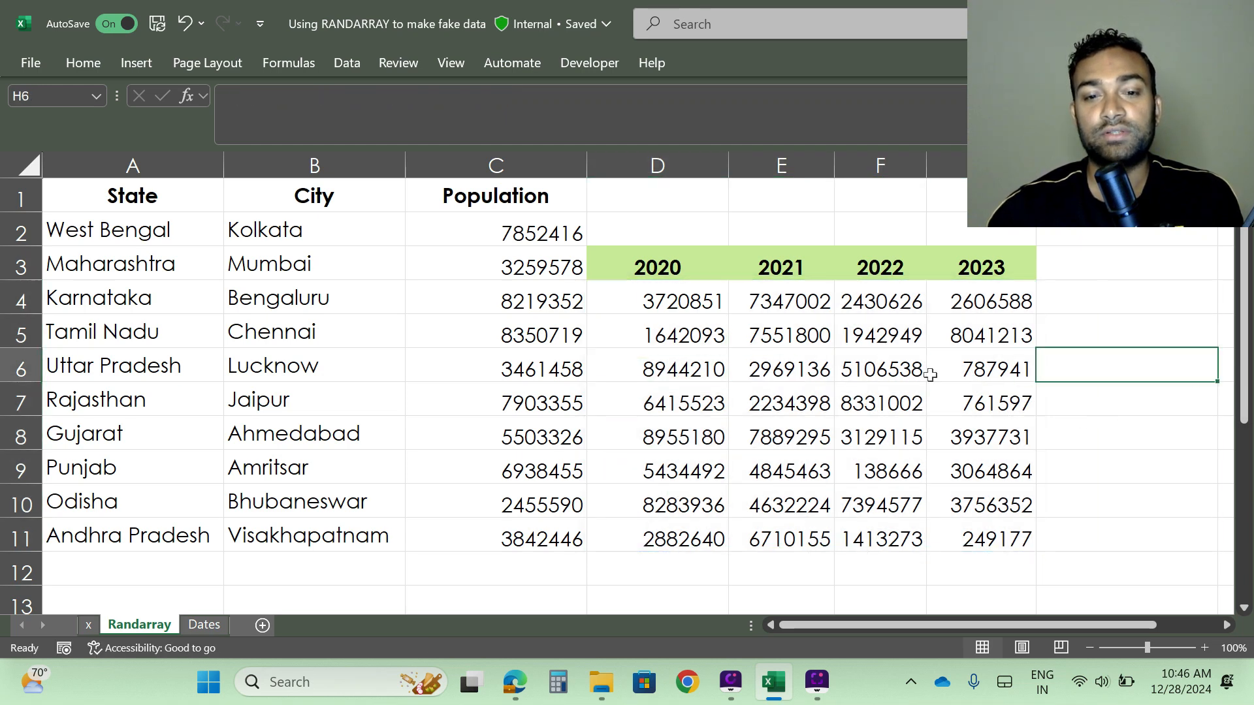
left_click(754, 390)
left_click(682, 365)
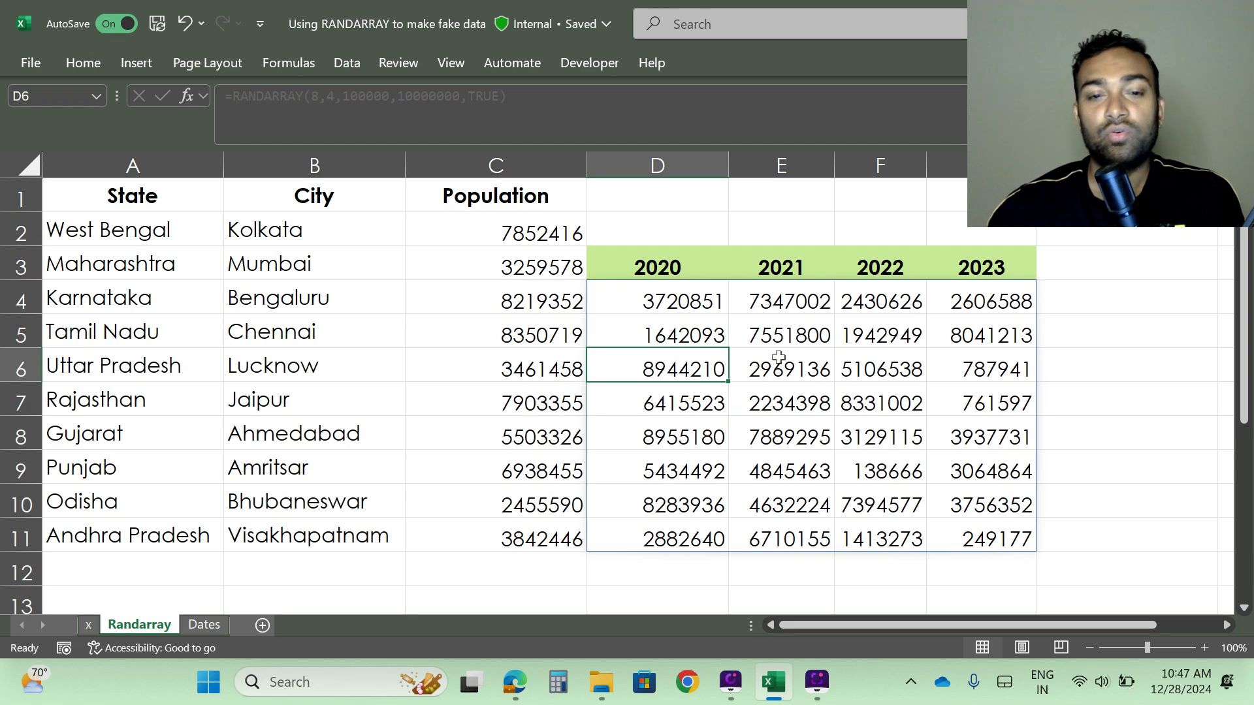
scroll(778, 357, "down", 2)
scroll(779, 358, "up", 2)
left_click(872, 394)
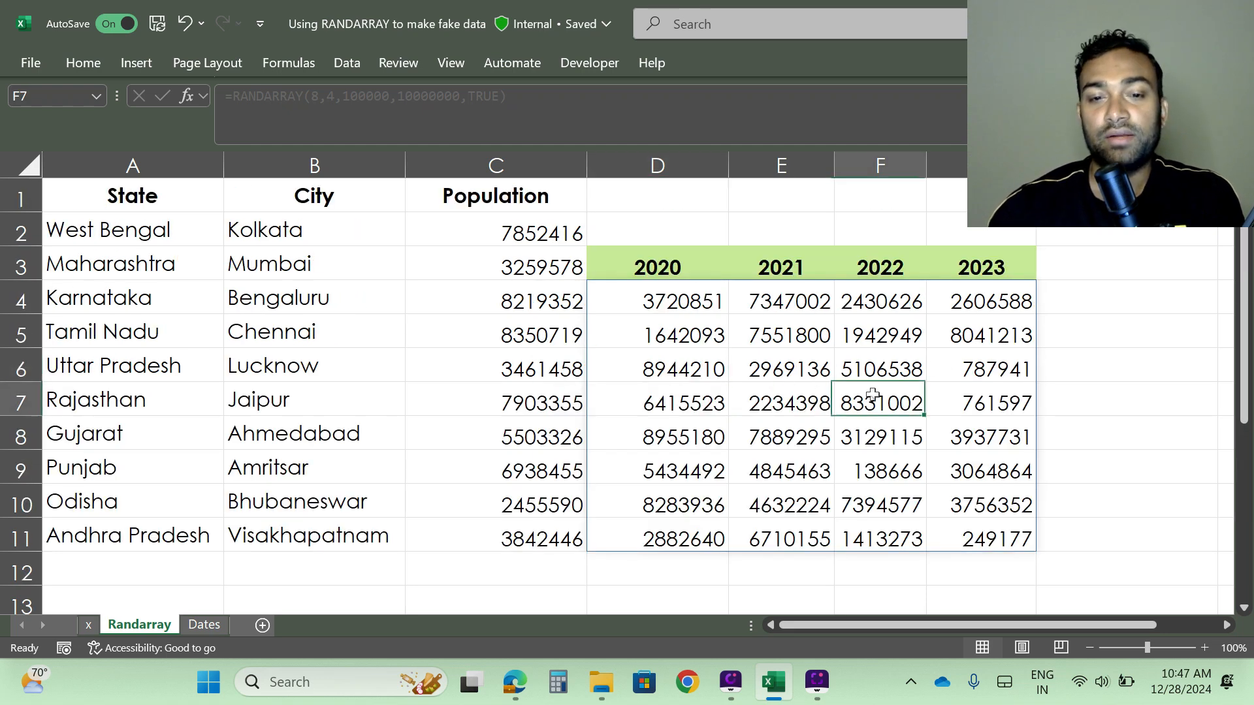
left_click(972, 312)
left_click(968, 366)
left_click(957, 467)
left_click(702, 494)
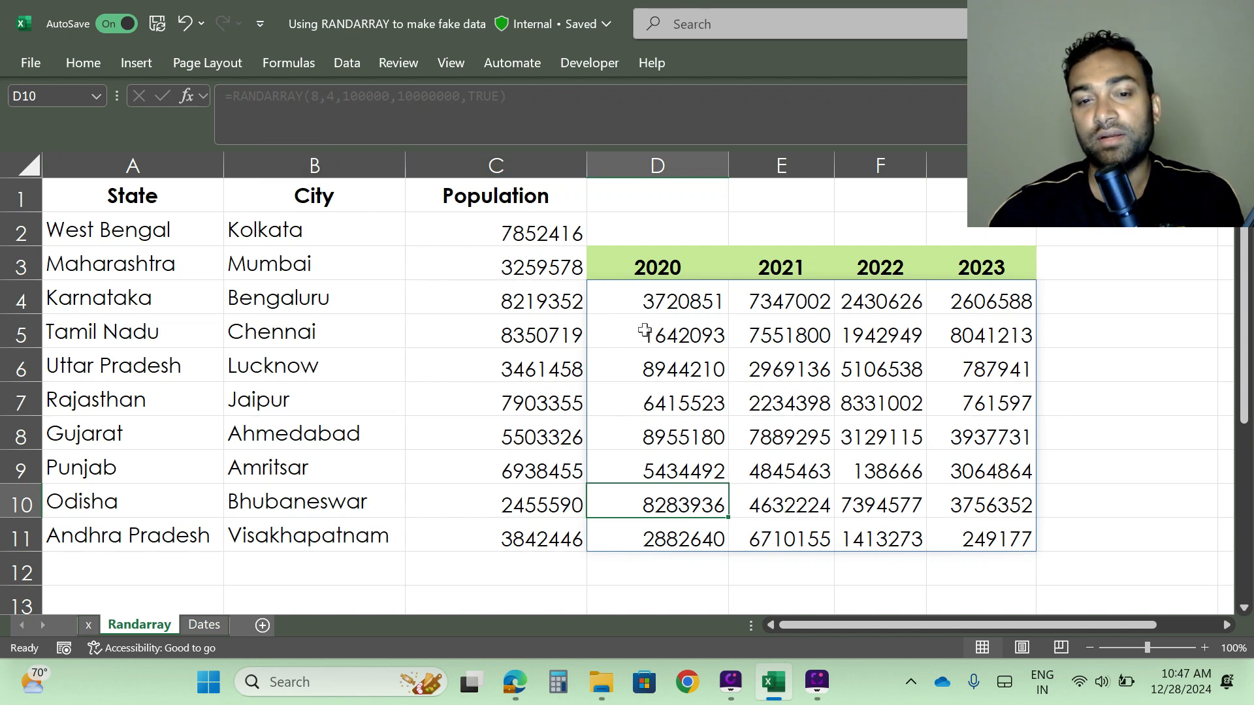
Delete the RANDARRAY formula in D4 and undo the deletion.
left_click(666, 301)
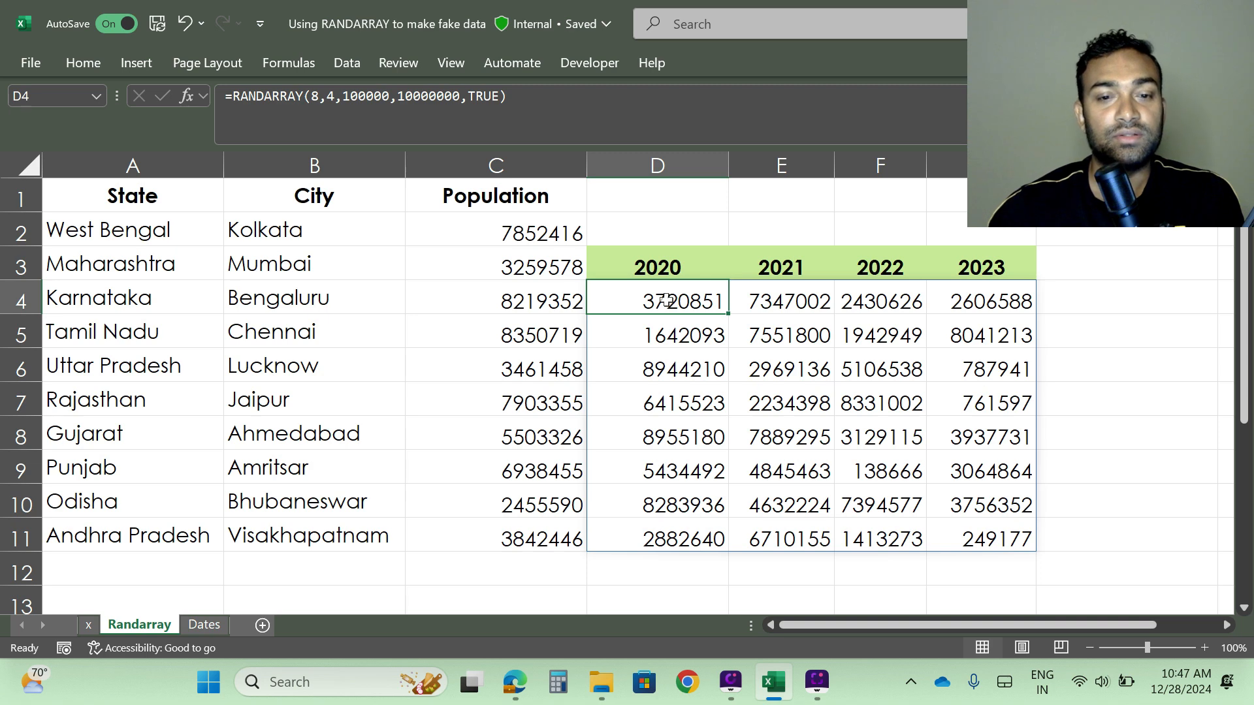
key("Delete")
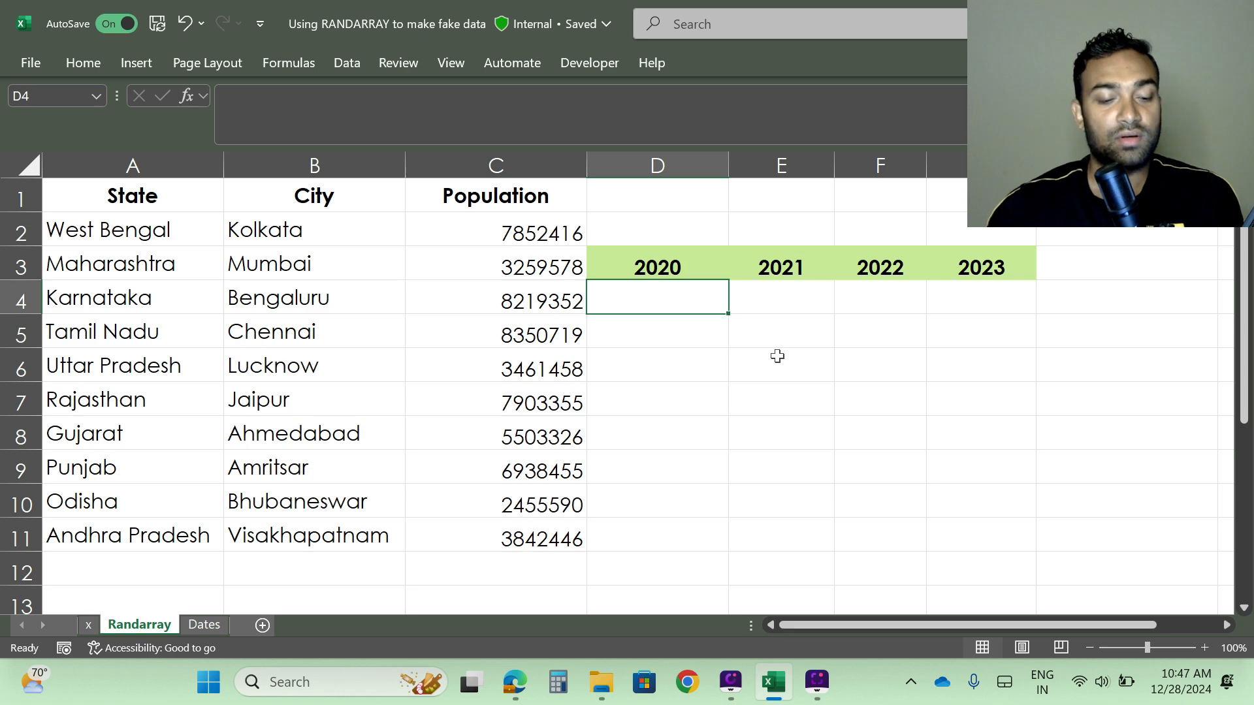
key("ctrl+z")
left_click(1111, 358)
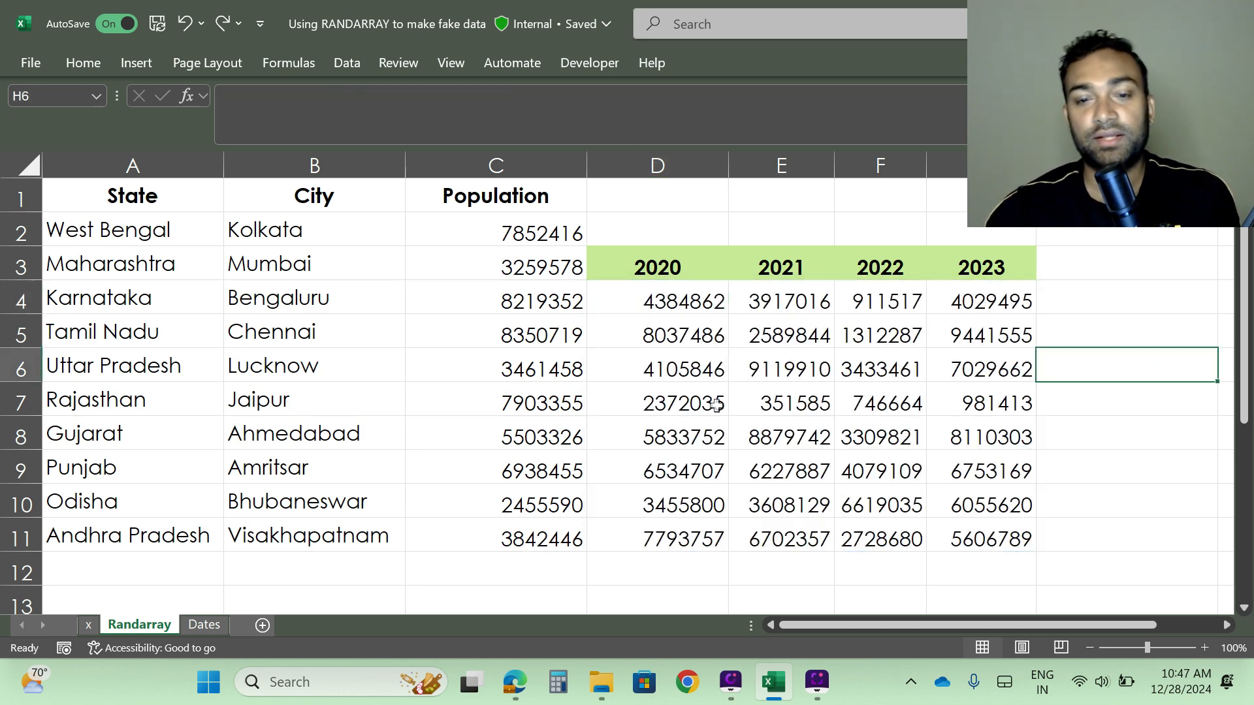
left_click(717, 405)
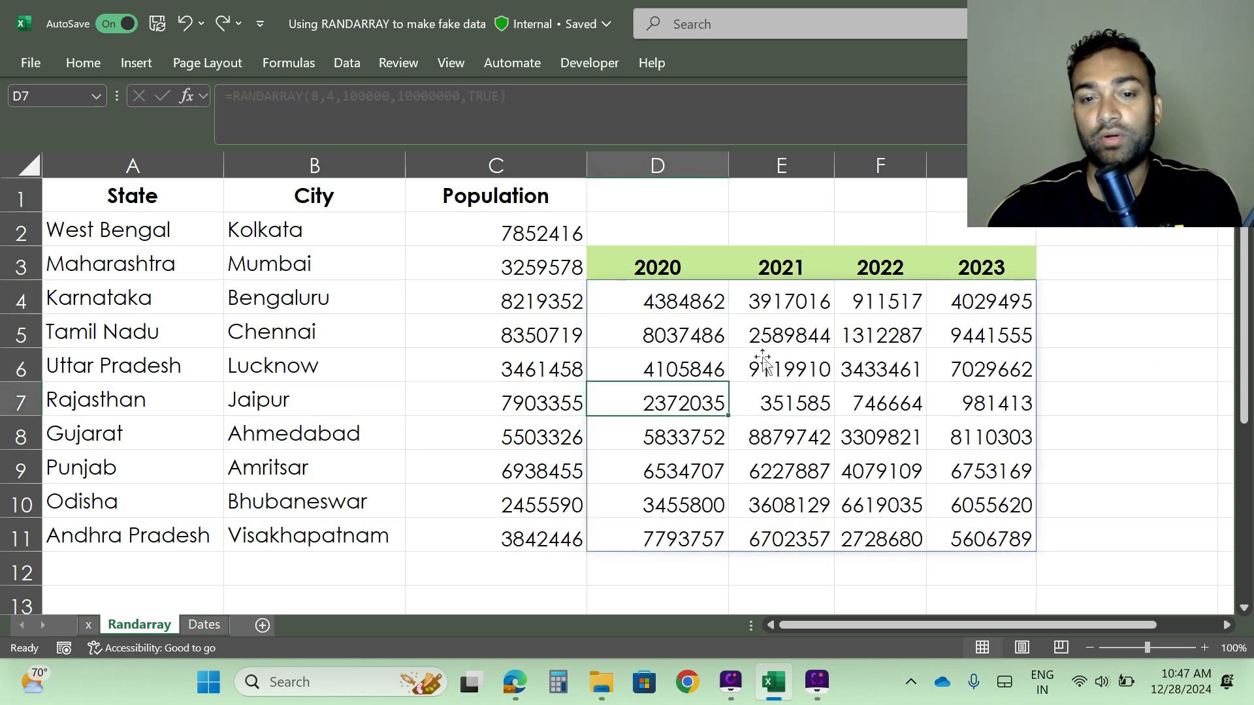
Apply the ₹ English (India) accounting format to the random figures in D4:G11.
left_click_drag(676, 311, 1006, 542)
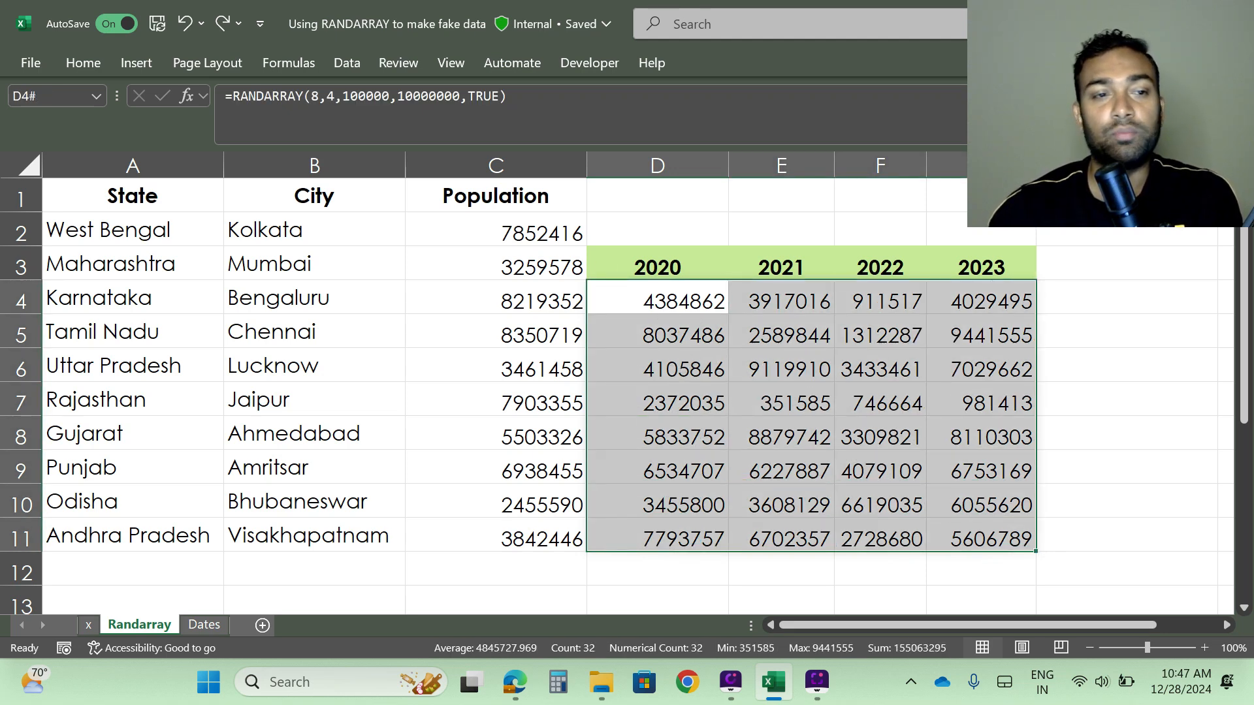
left_click(84, 65)
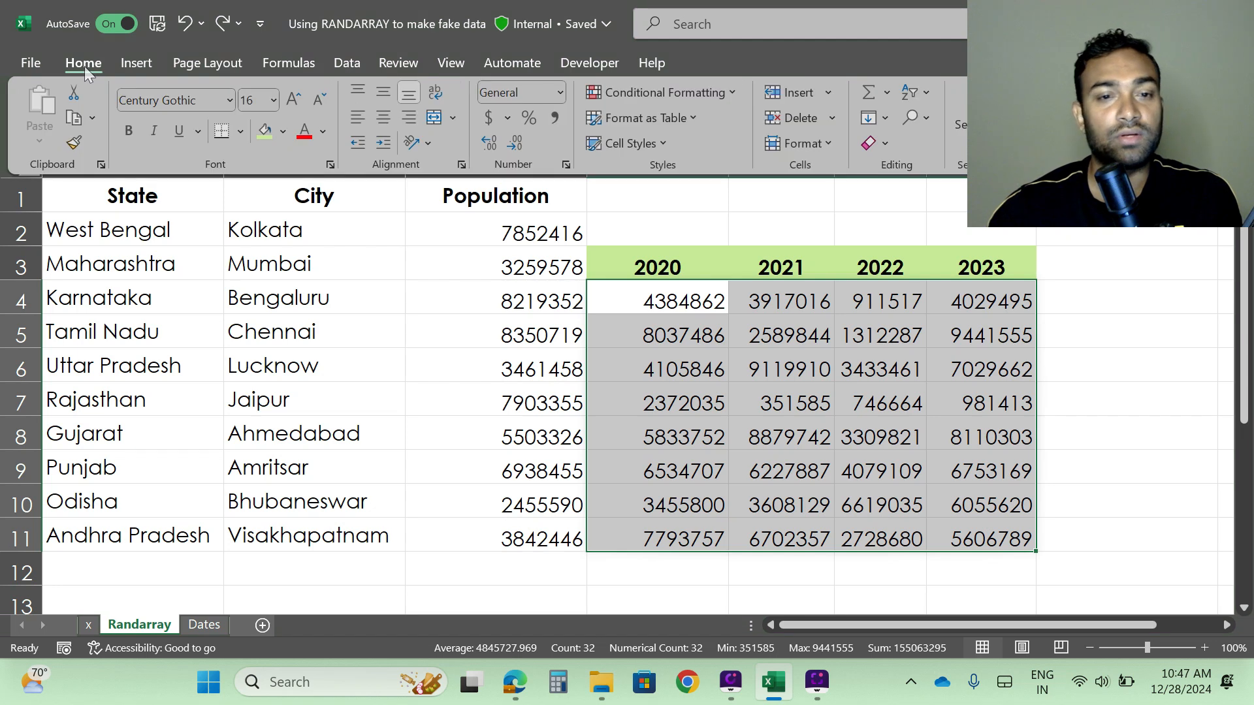
left_click(507, 120)
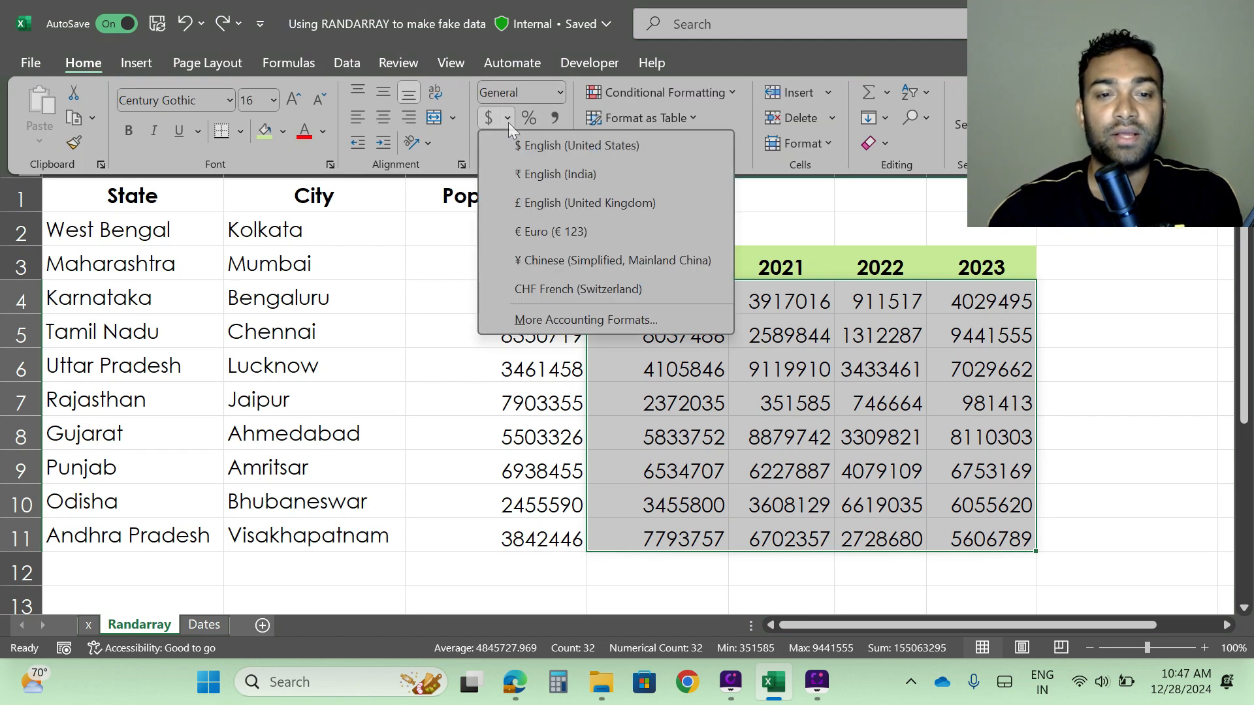
left_click(563, 170)
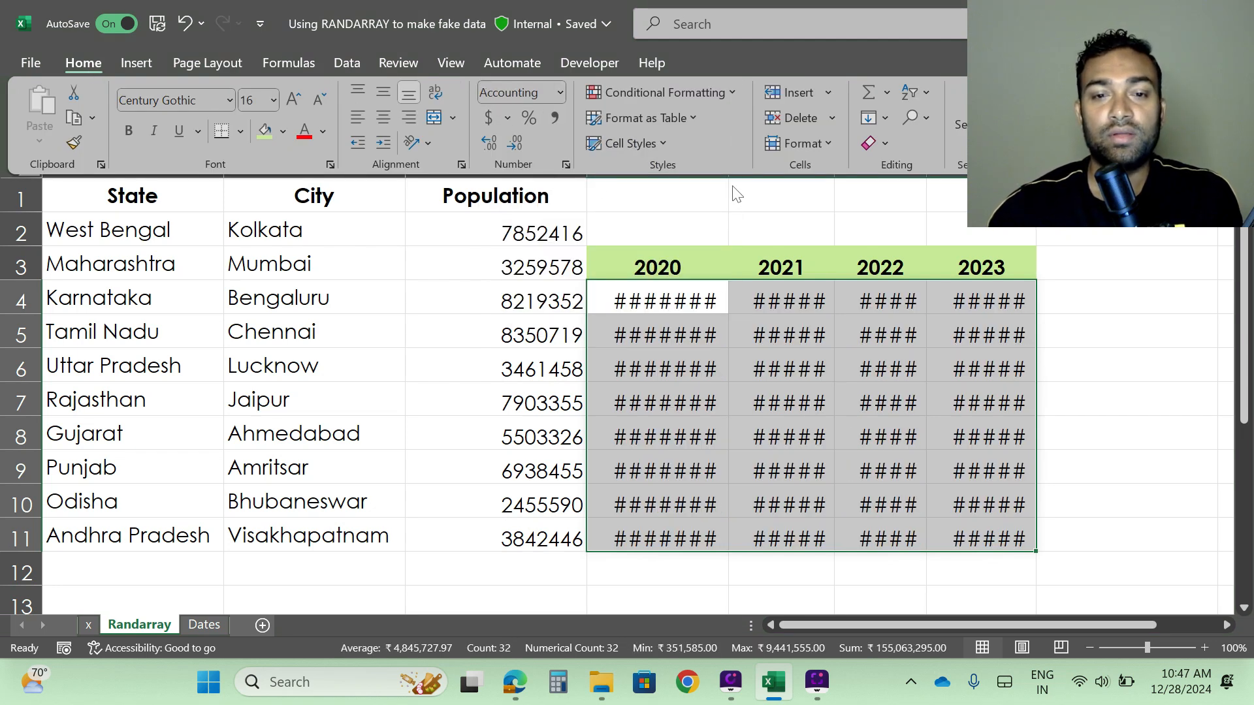
Widen the 2020, 2021 and 2022 columns to make room for the currency amounts.
left_click(616, 253)
left_click_drag(728, 166, 772, 171)
left_click_drag(877, 166, 904, 168)
left_click_drag(1021, 165, 1021, 165)
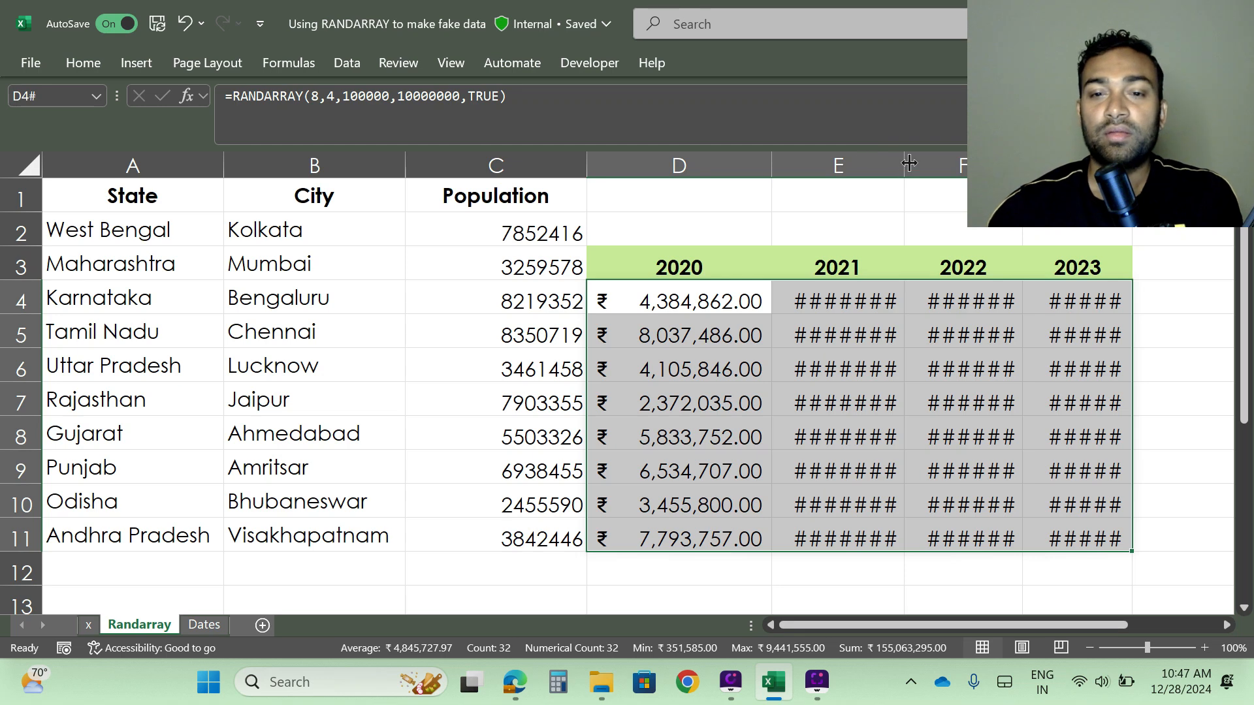
left_click_drag(904, 165, 967, 165)
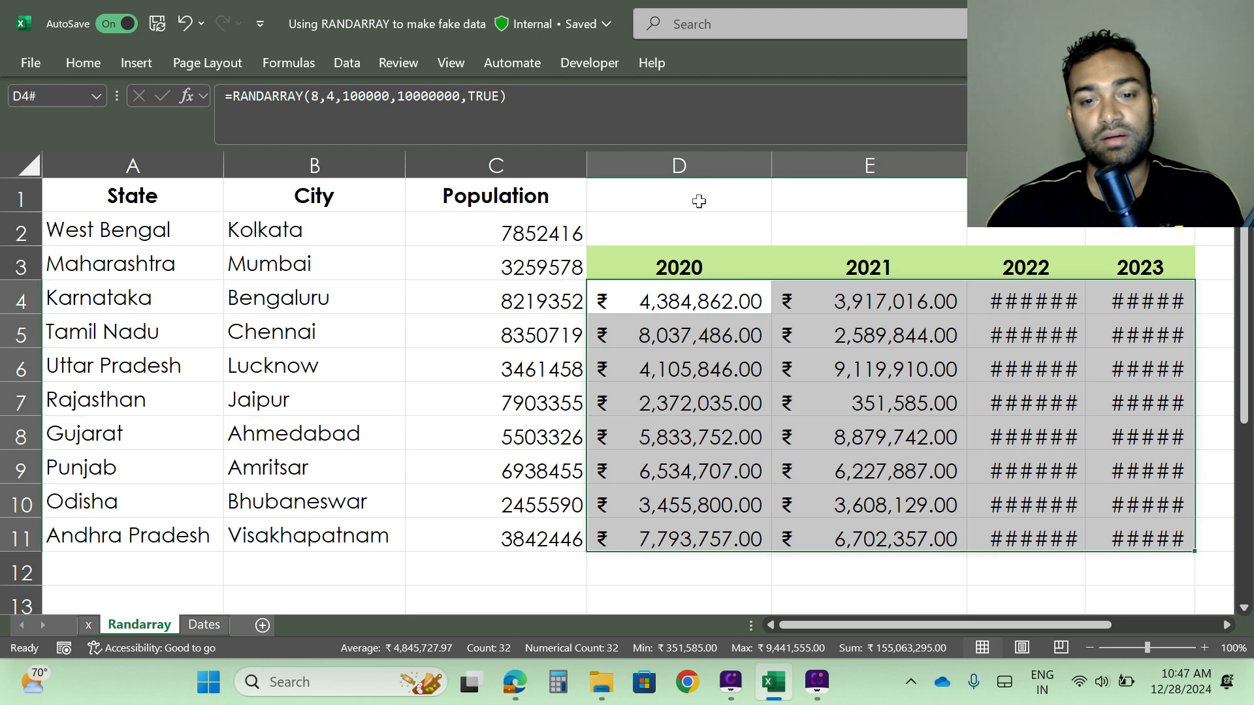
On the Dates sheet, begin a RANDARRAY formula in D2 under Start Dates with 10 rows and 5 columns.
left_click(204, 624)
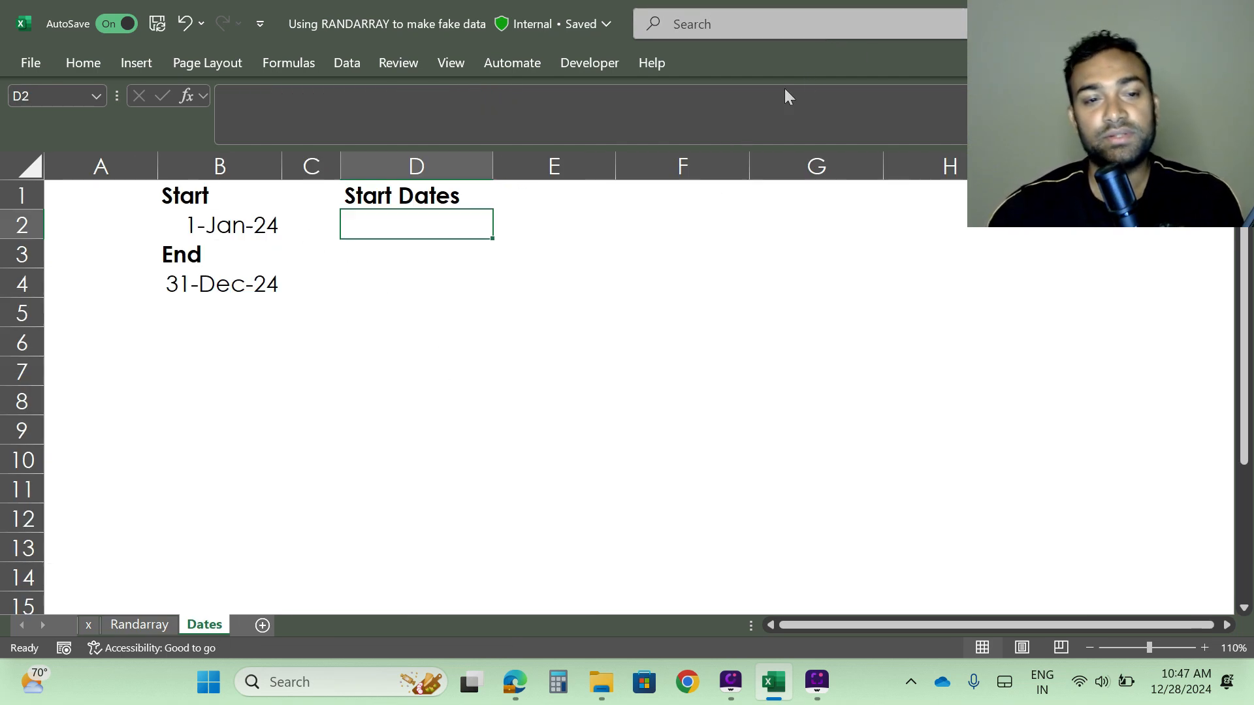
type("=")
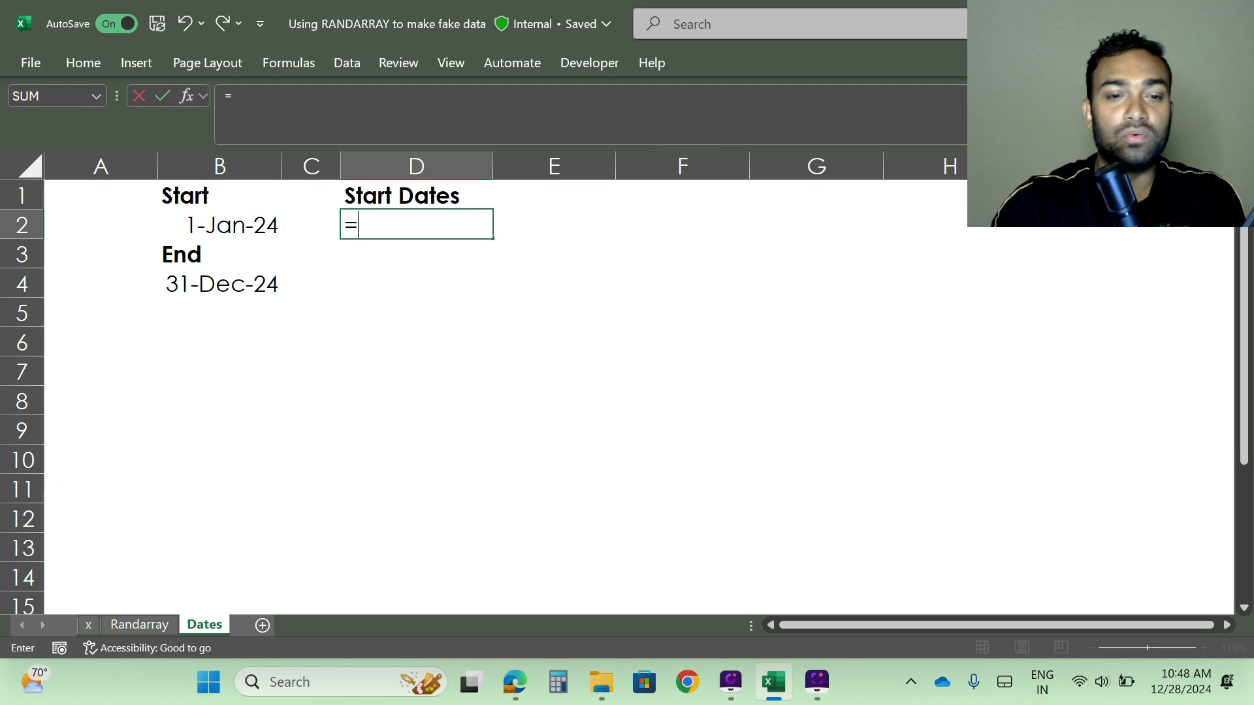
type("rand")
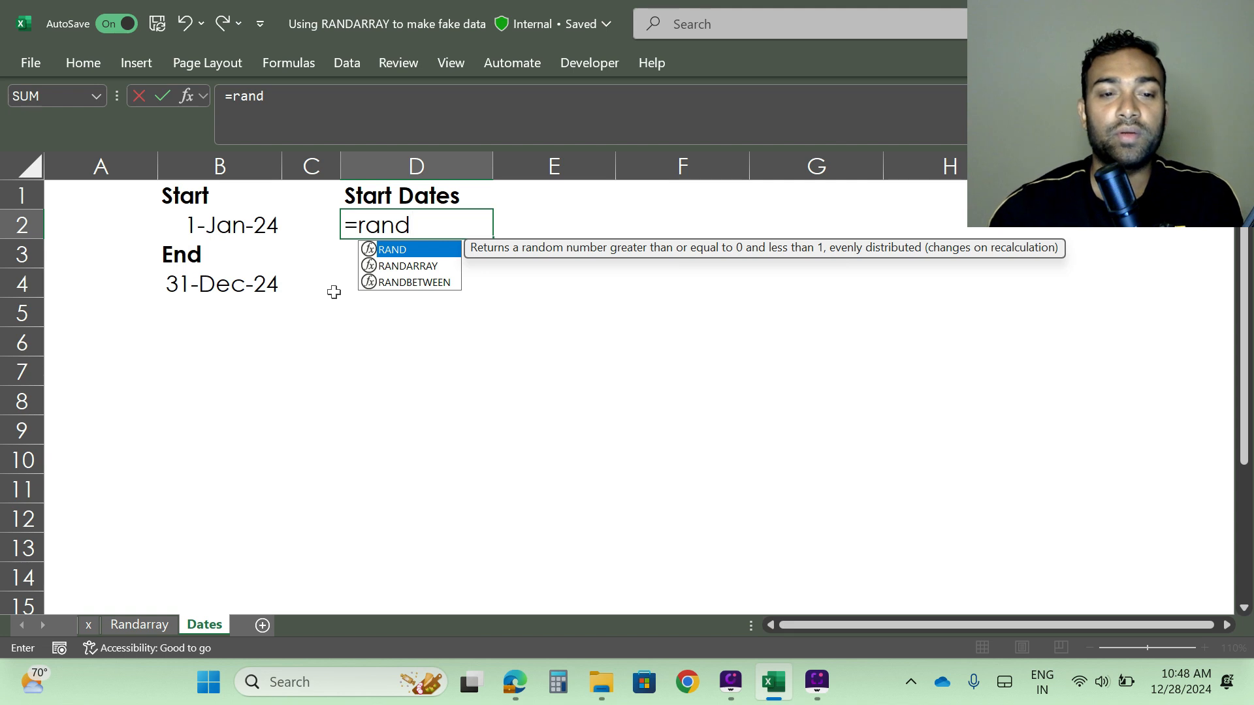
left_click(426, 268)
double_click(426, 267)
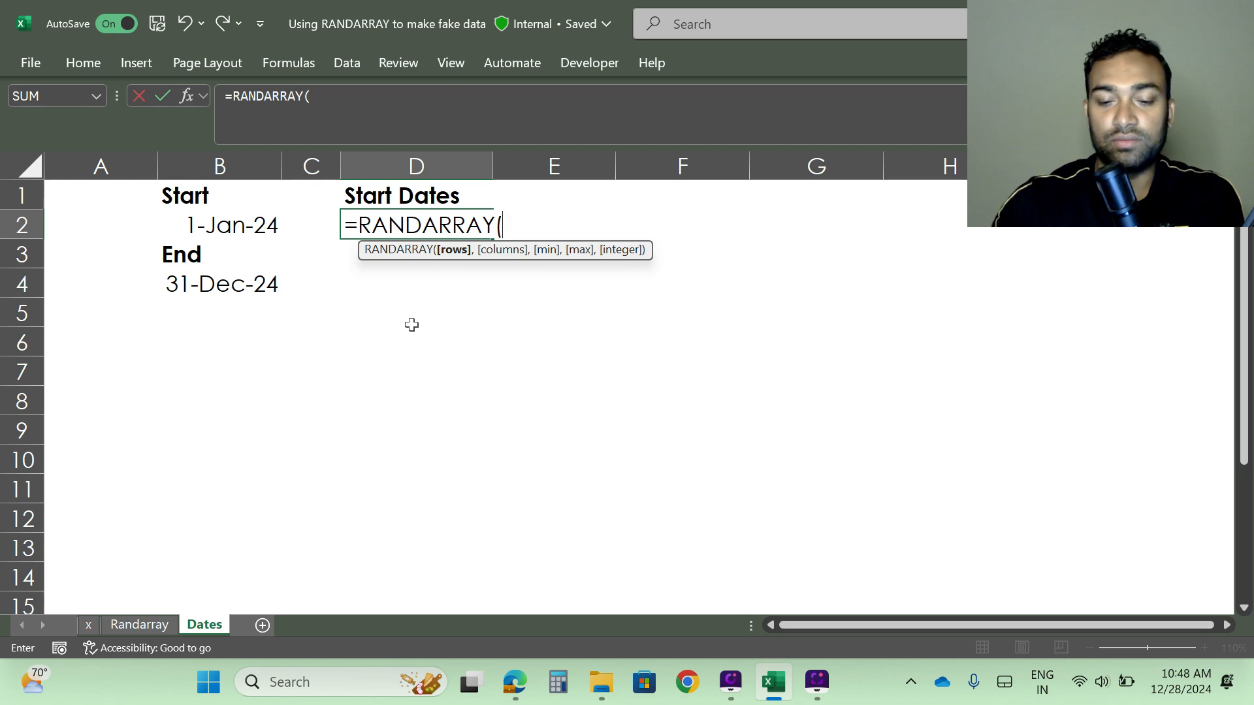
type("10,")
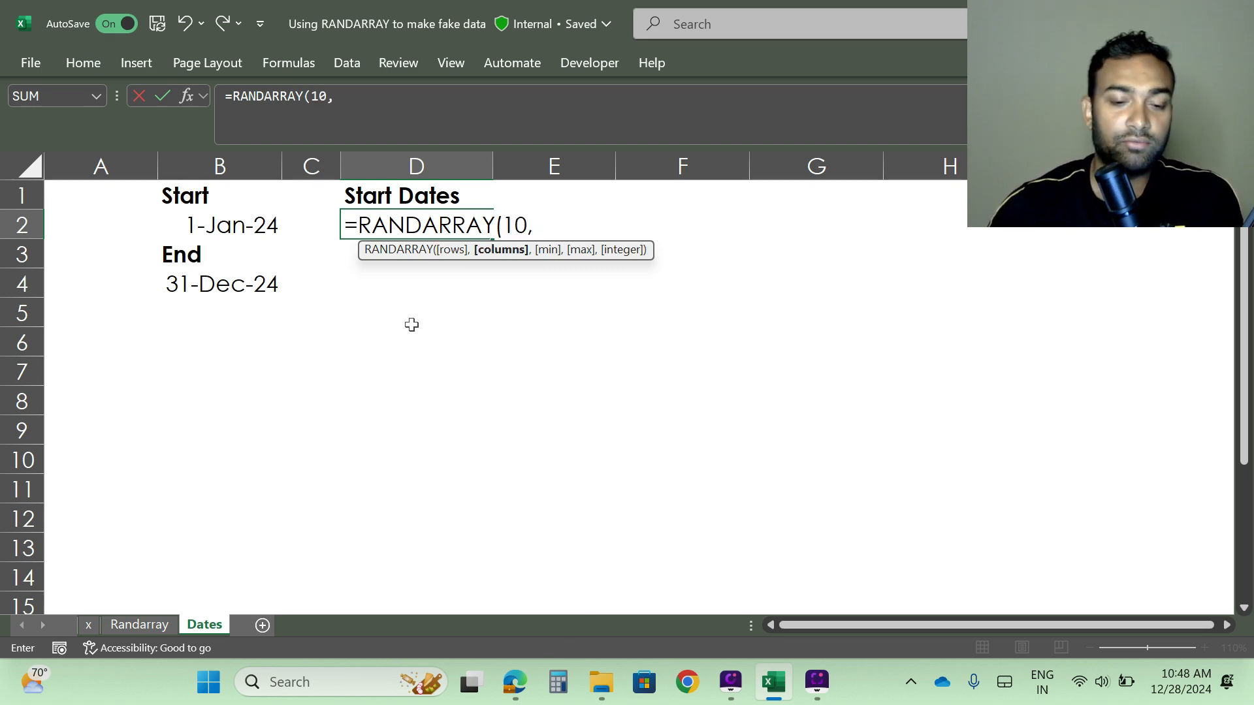
type("5,")
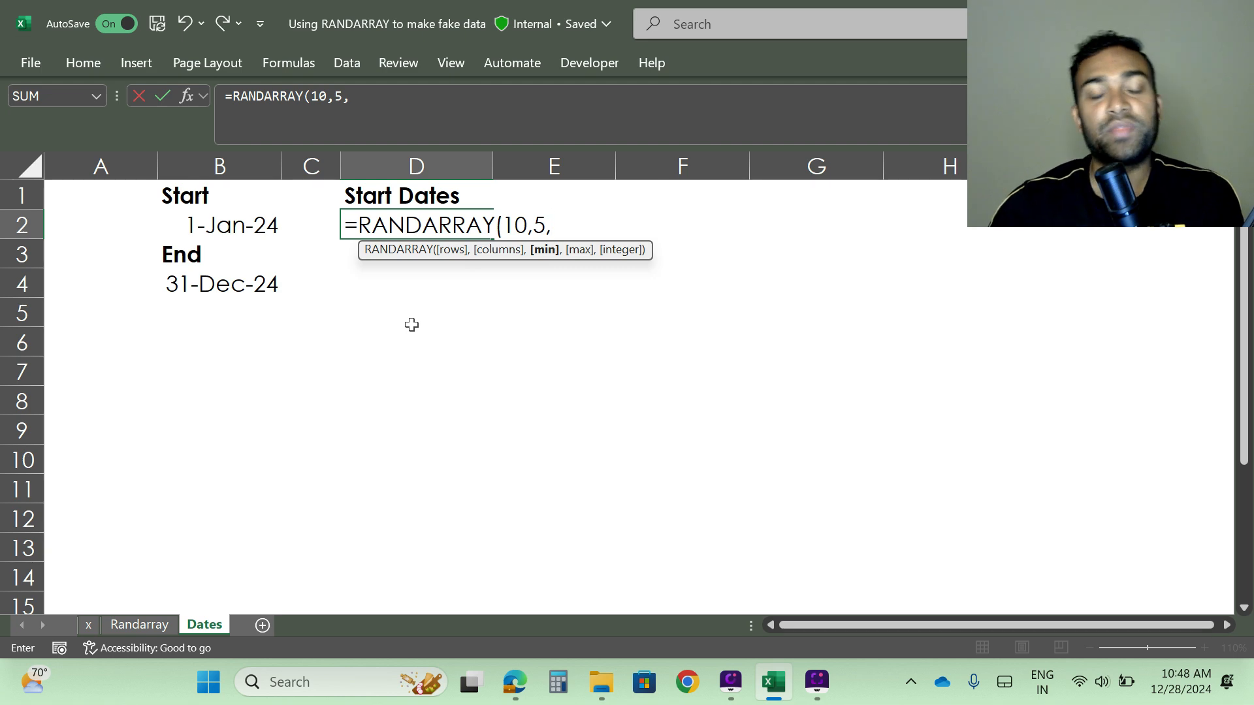
Complete the D2 formula with B2 as the minimum, B4 as the maximum and TRUE for integers.
left_click(190, 224)
type(",")
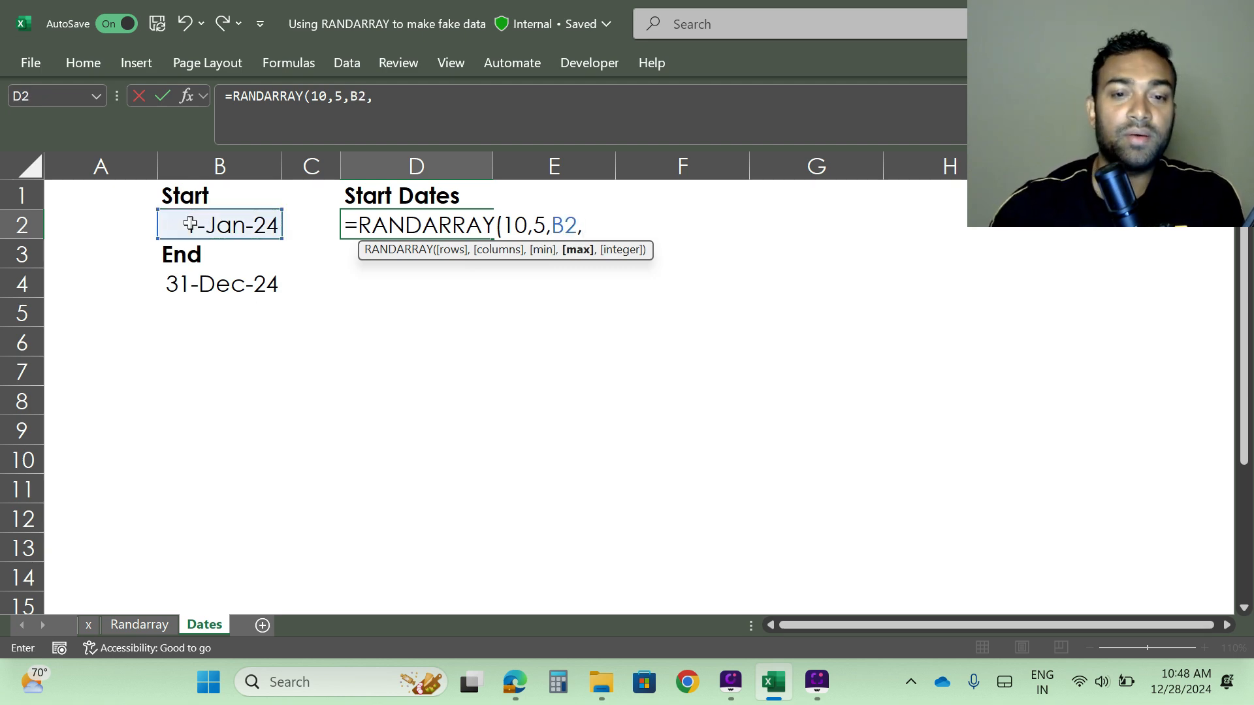
left_click(187, 290)
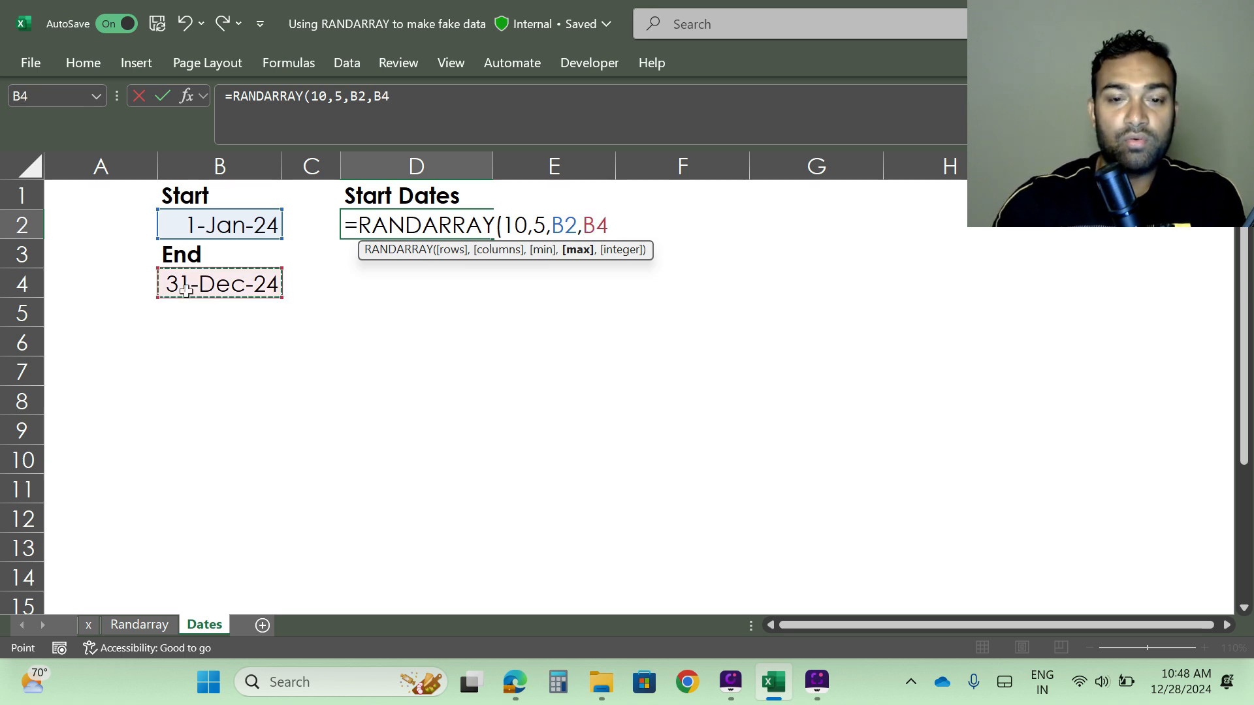
type(",")
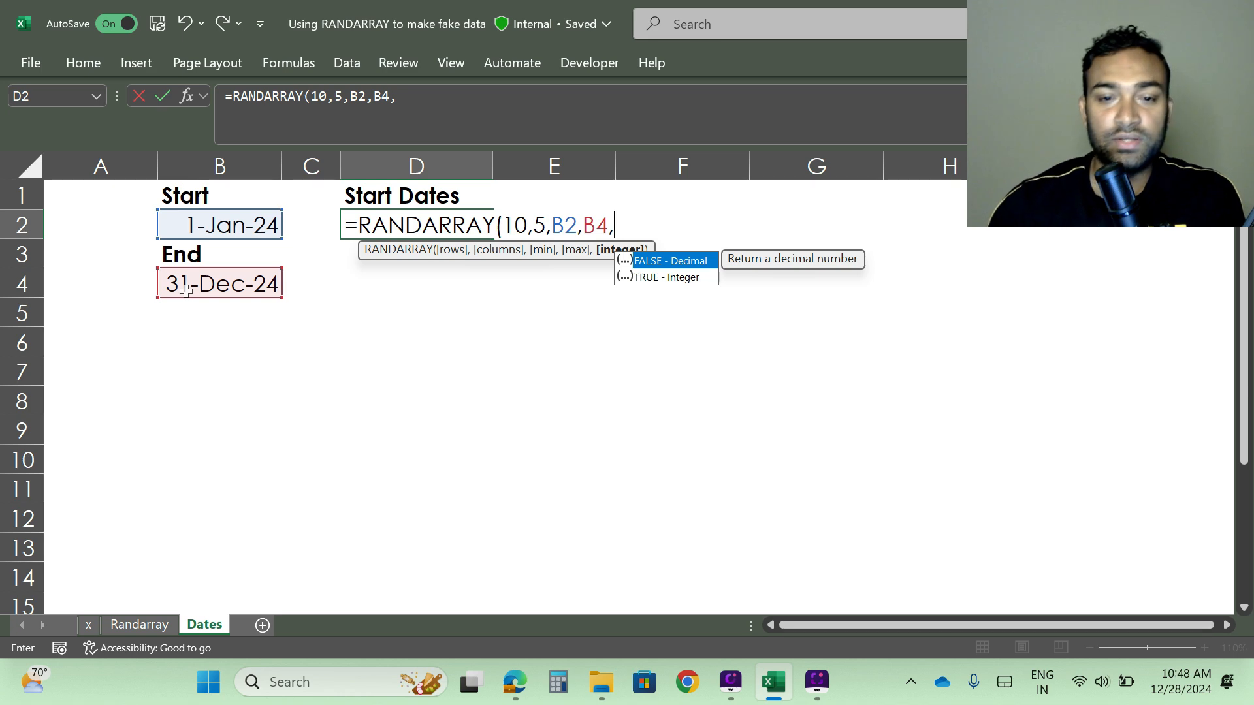
key("Down")
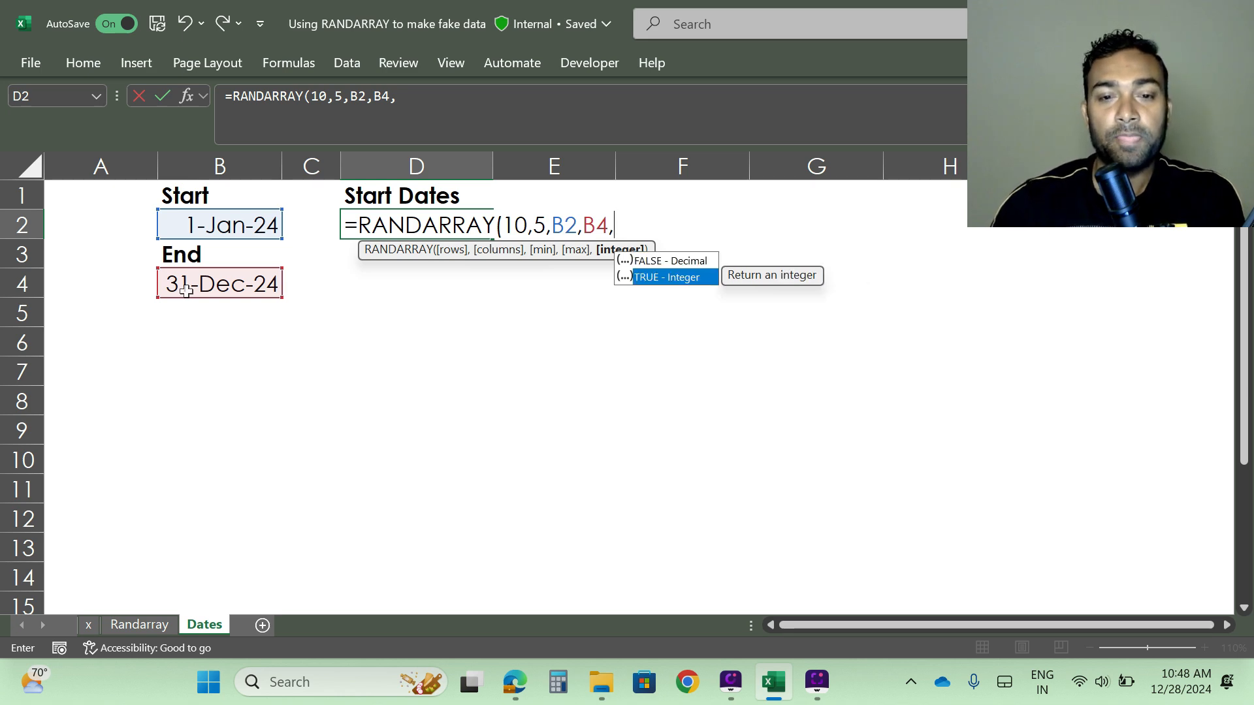
key("Tab")
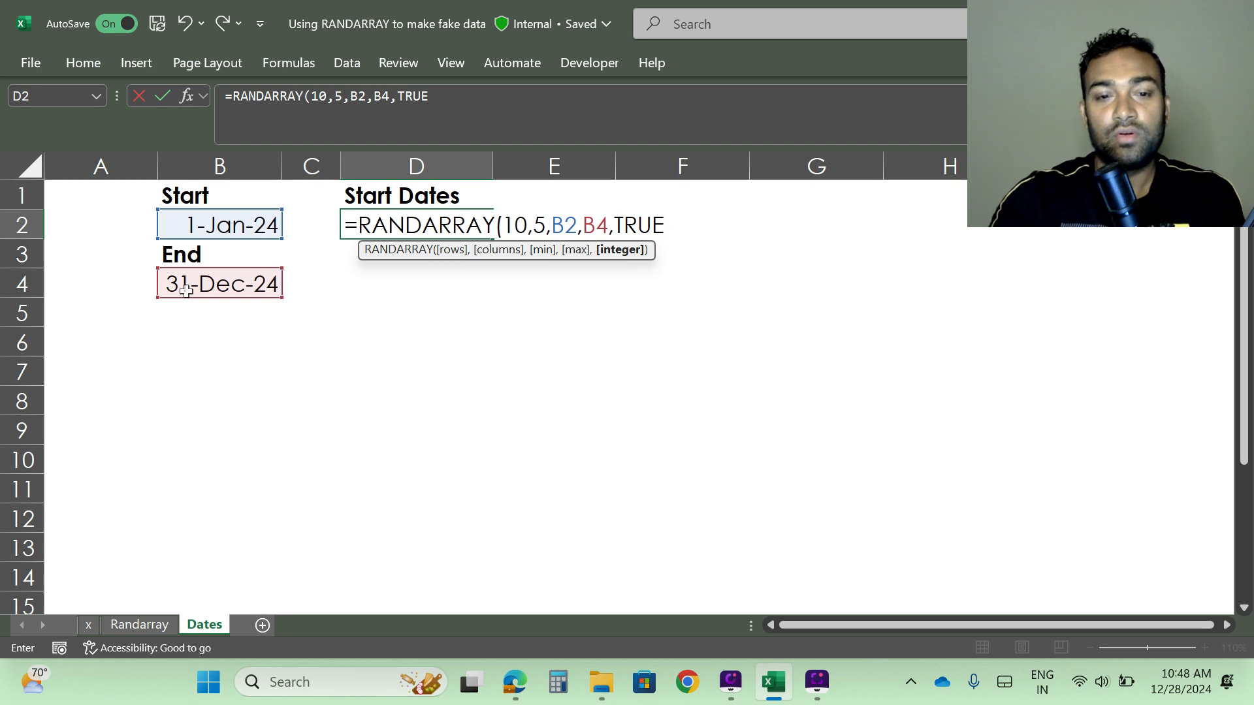
type(")")
key("Return")
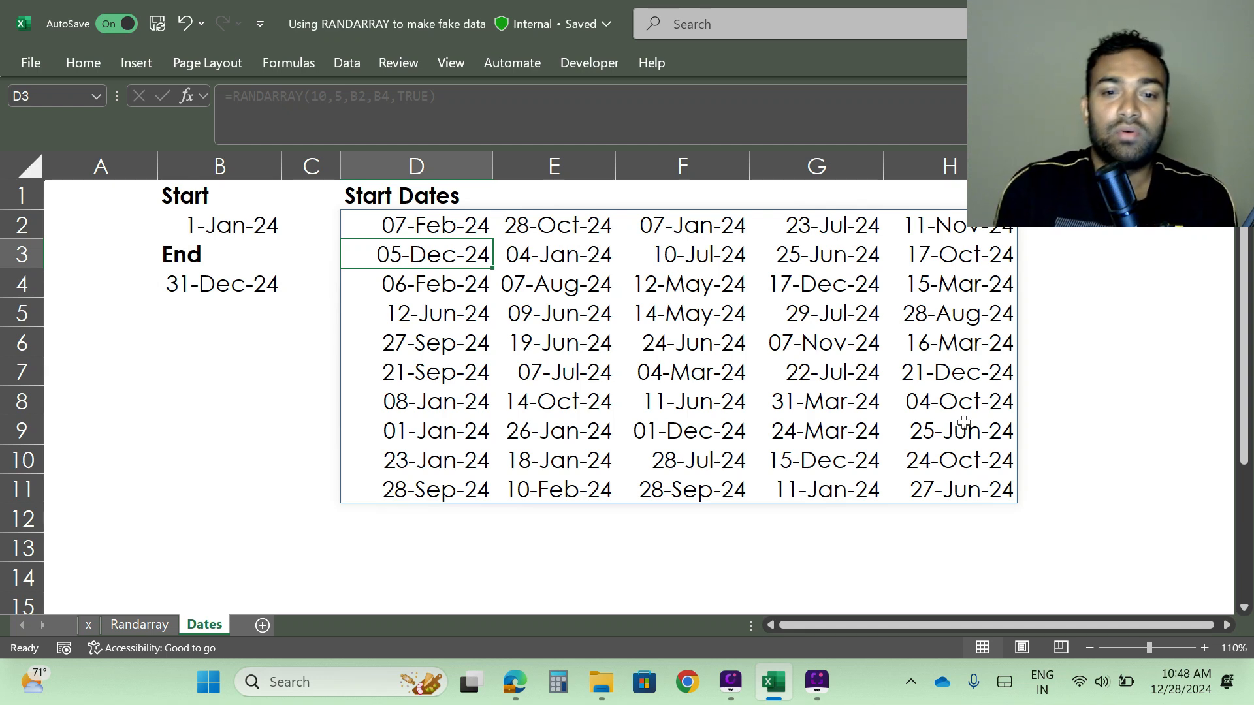
Review the random dates across D2:H11 and inspect individual cells within the spilled range.
left_click(673, 344)
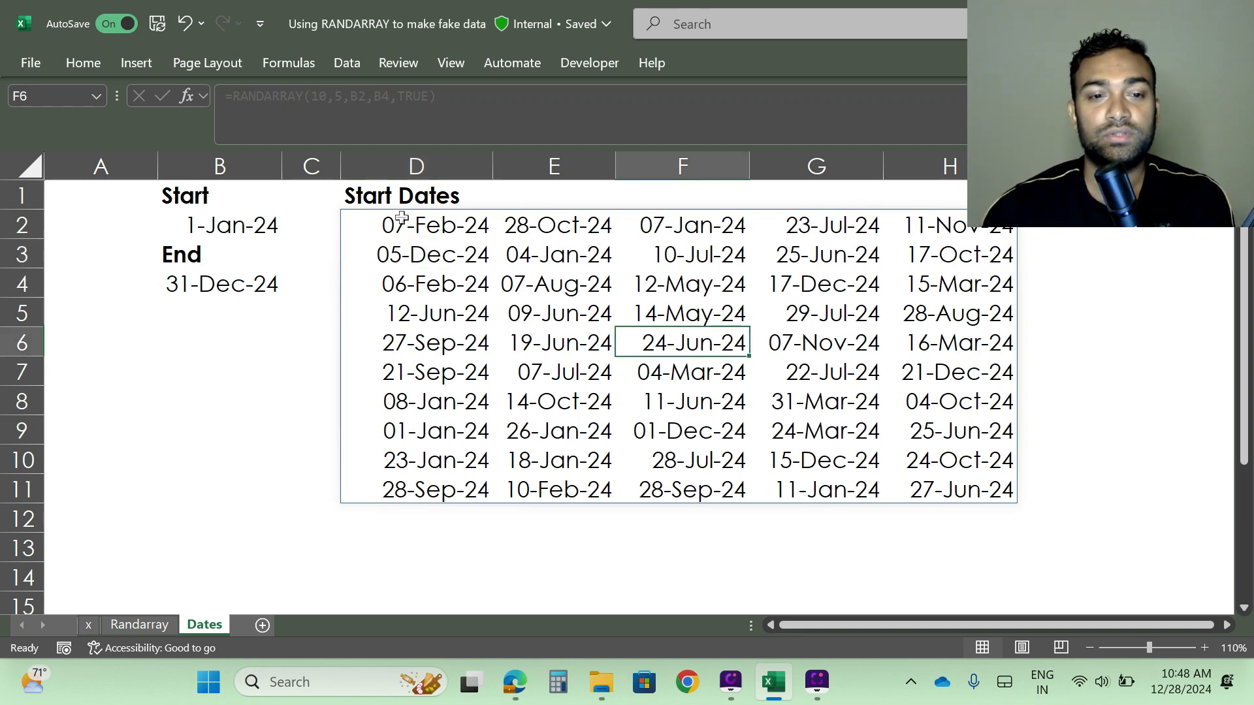
left_click_drag(401, 219, 929, 489)
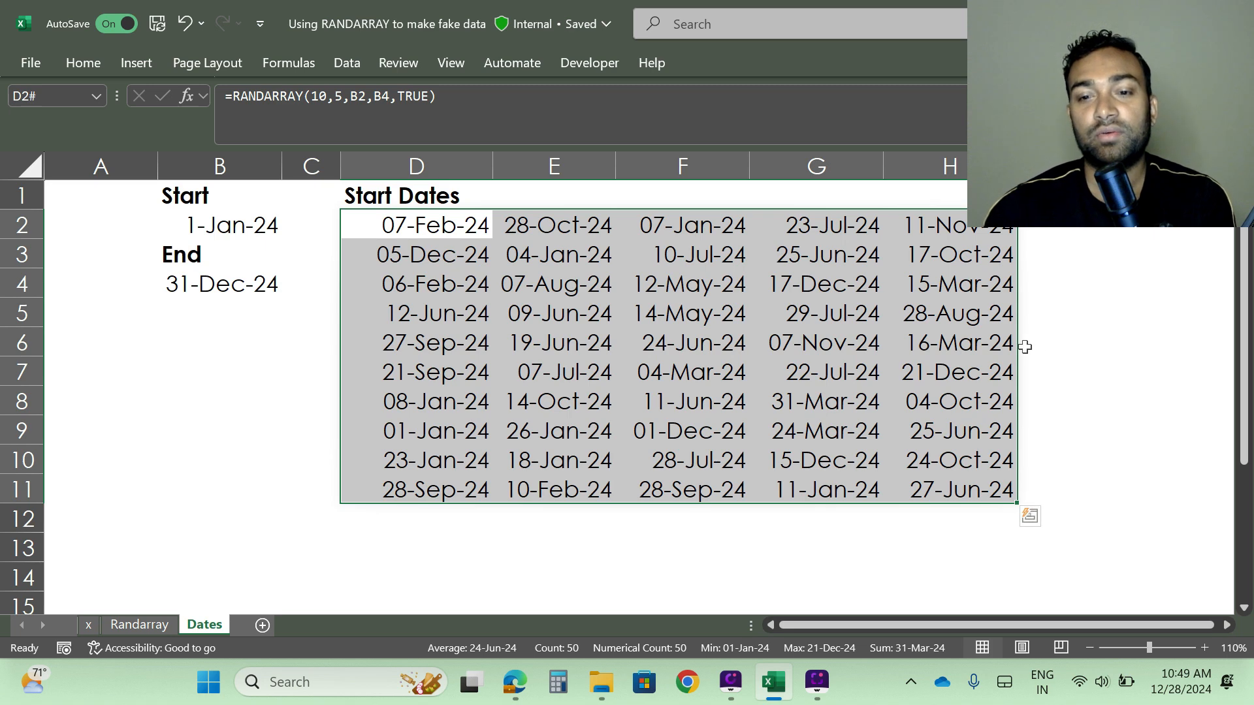
left_click_drag(1018, 328, 949, 312)
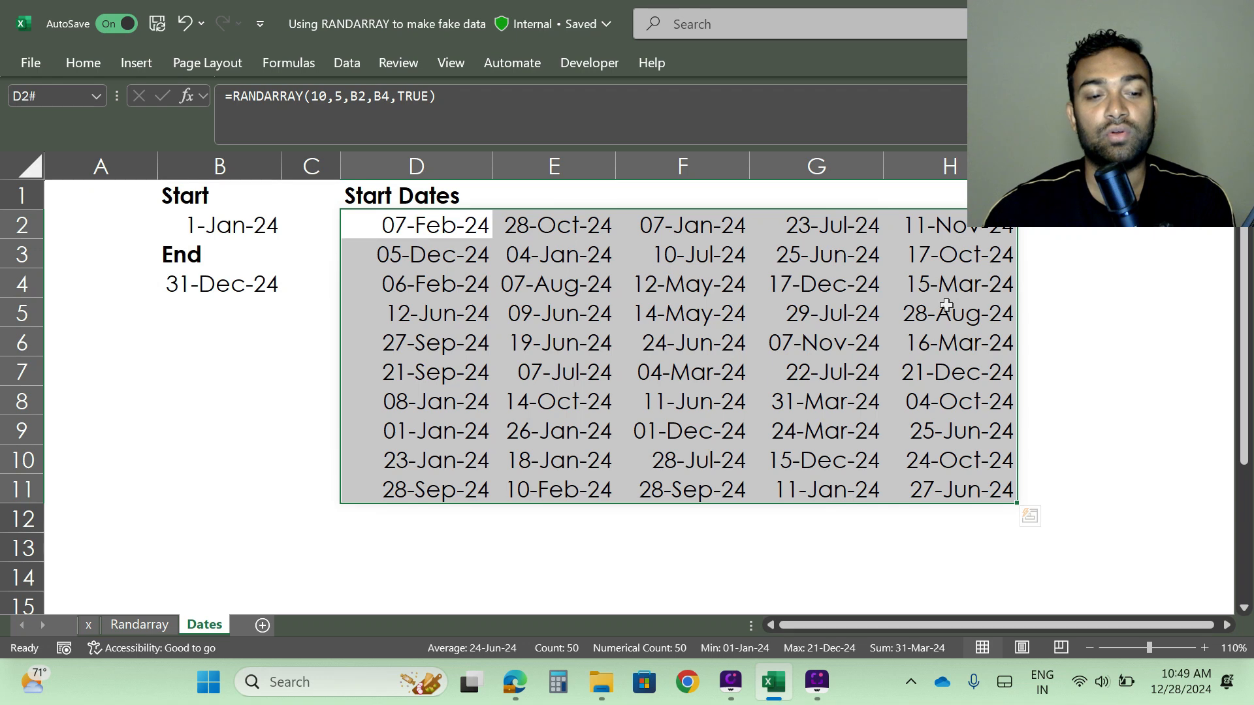
left_click(456, 293)
left_click(669, 351)
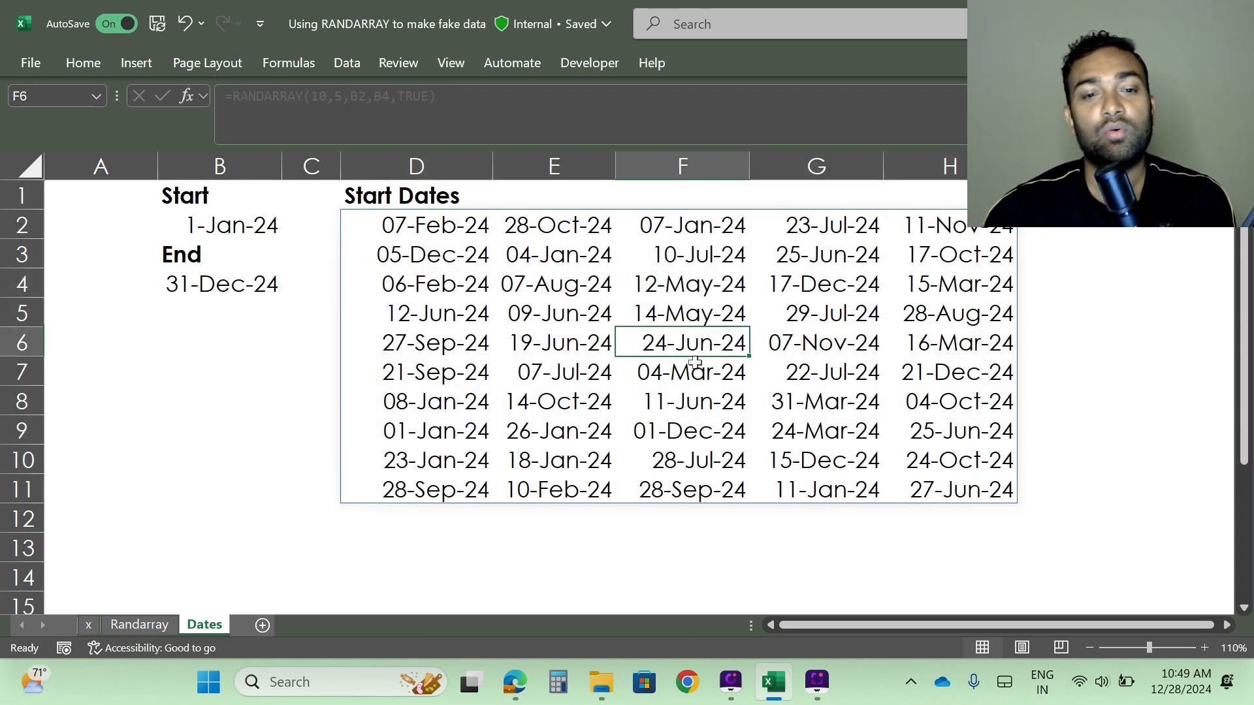
left_click(587, 374)
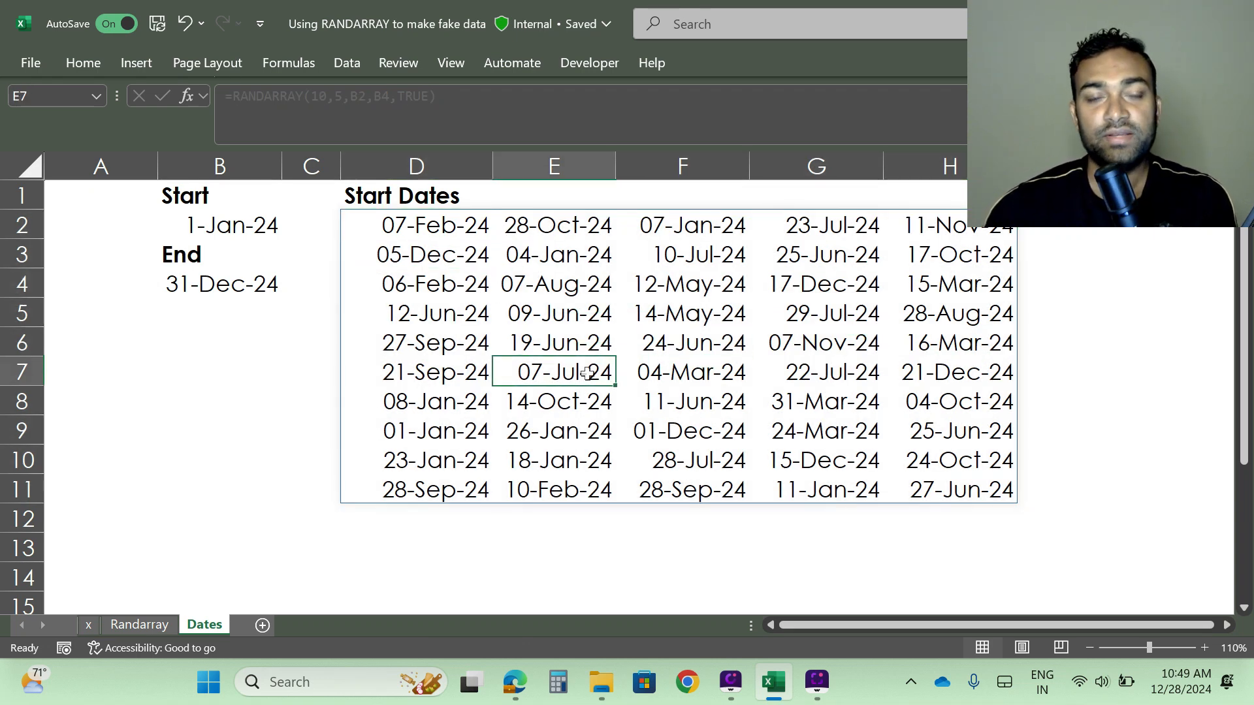